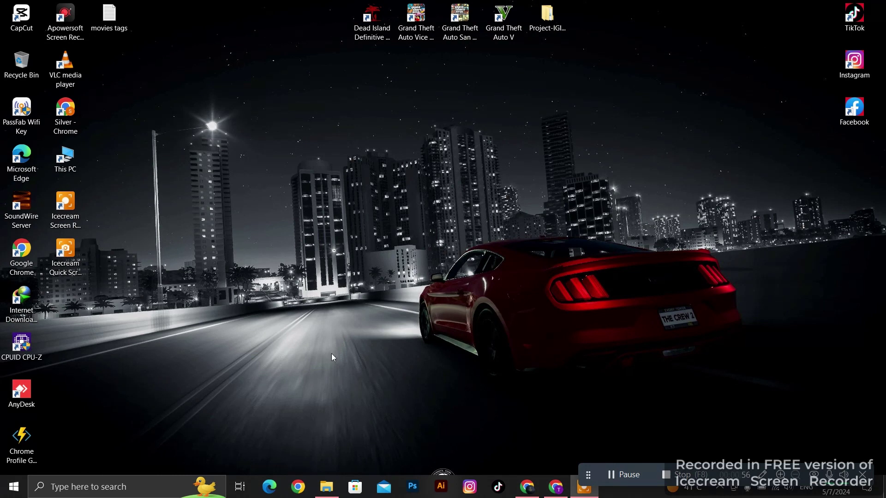
- Start a check for Windows updates in the Update & Security settings and close Settings
{"action": "left_click", "coordinate": [13, 487]}
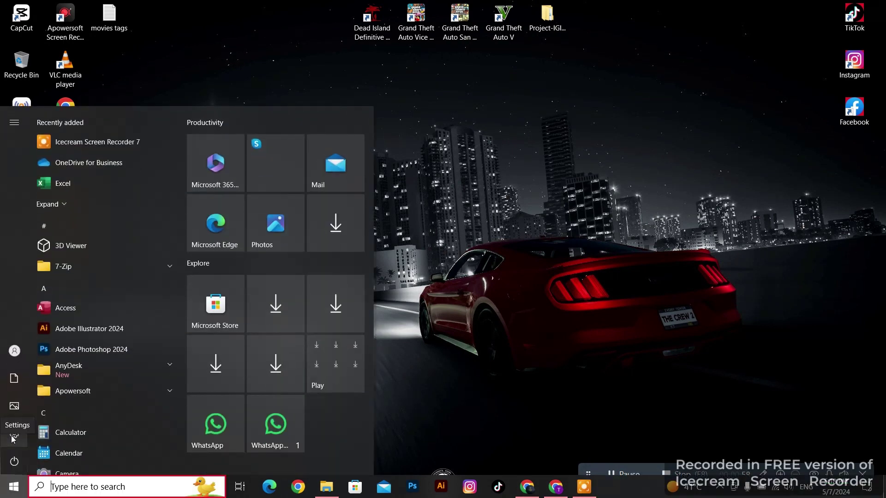
{"action": "left_click", "coordinate": [13, 438]}
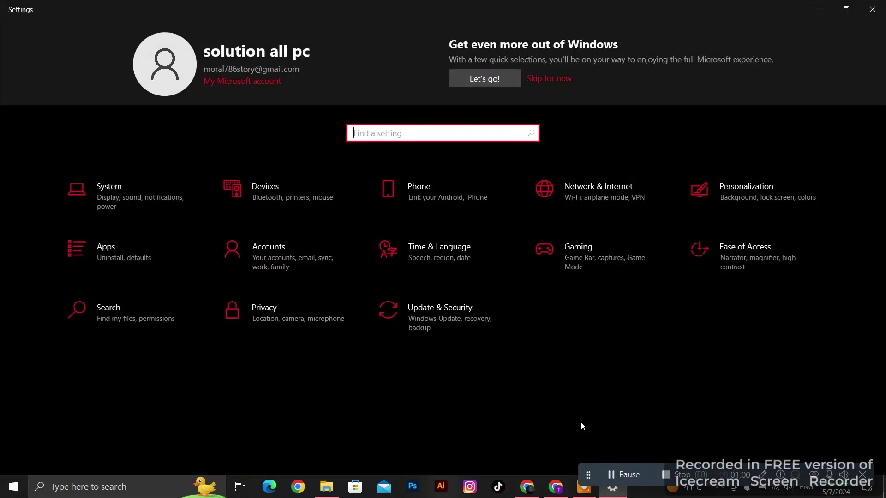
{"action": "left_click", "coordinate": [445, 314]}
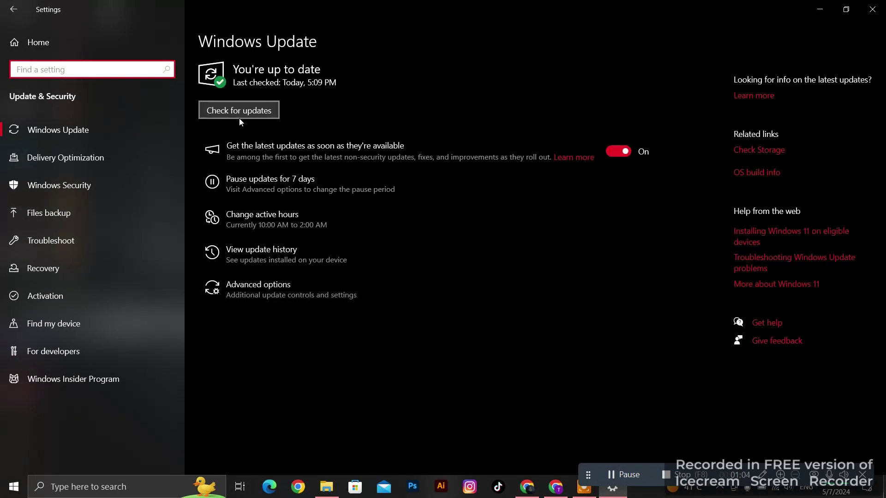
{"action": "left_click", "coordinate": [239, 115]}
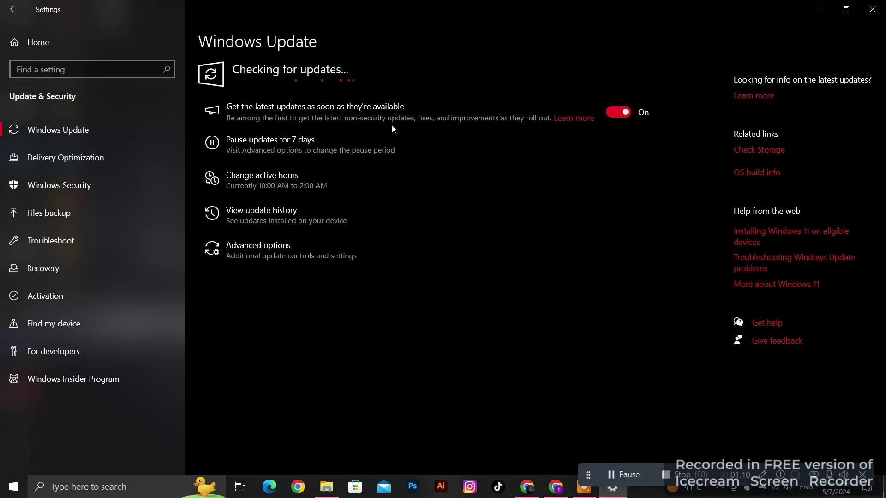
{"action": "left_click", "coordinate": [872, 9]}
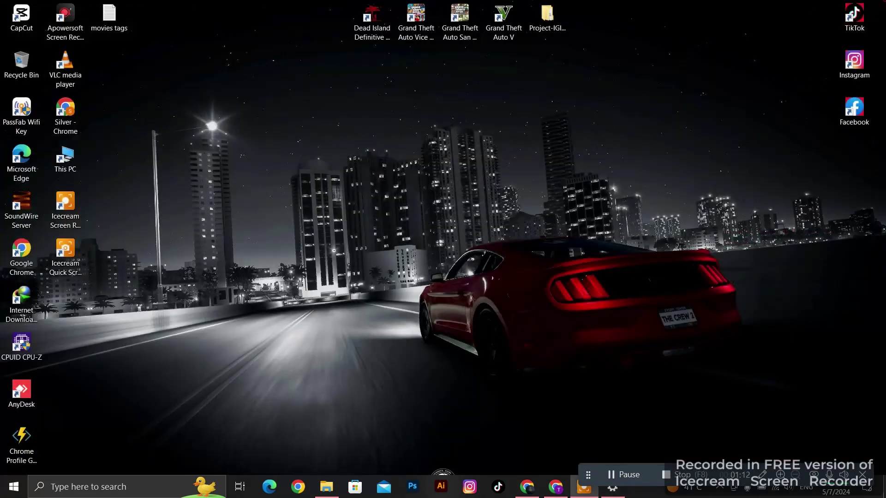
- Find Control Panel by searching for "control" and open it
{"action": "left_click", "coordinate": [13, 486]}
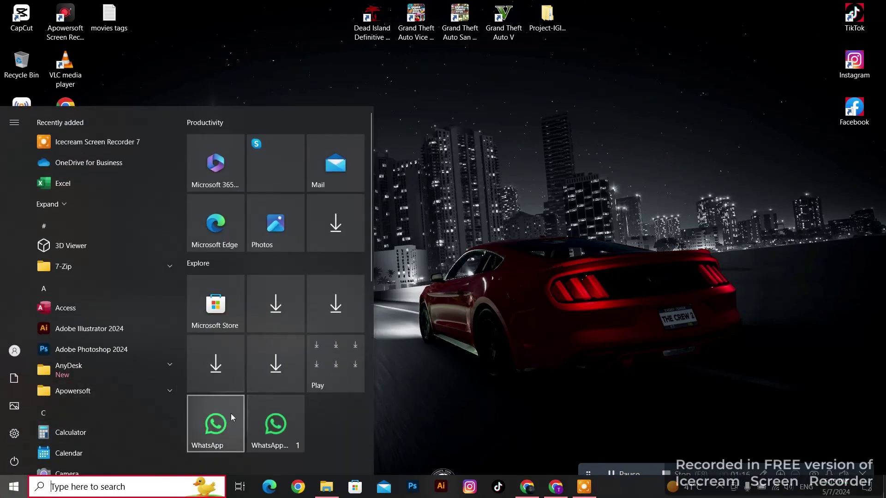
{"action": "type", "text": "contr"}
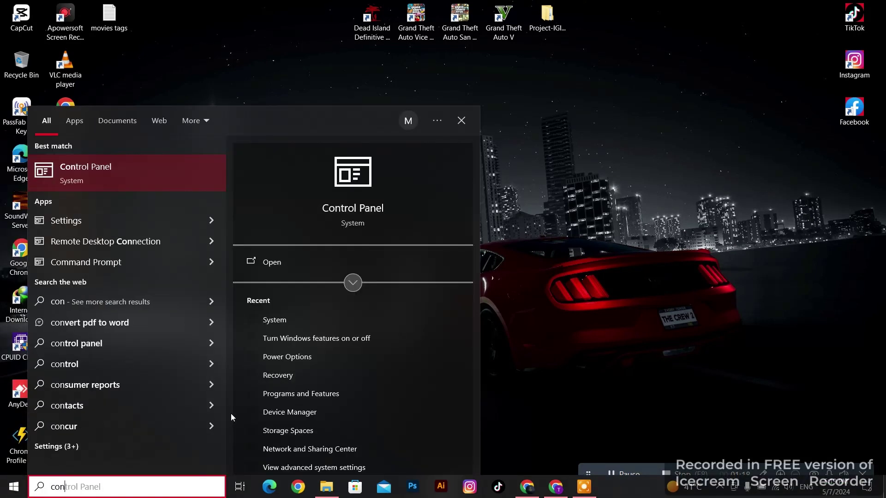
{"action": "type", "text": "ol"}
{"action": "key", "text": "Return"}
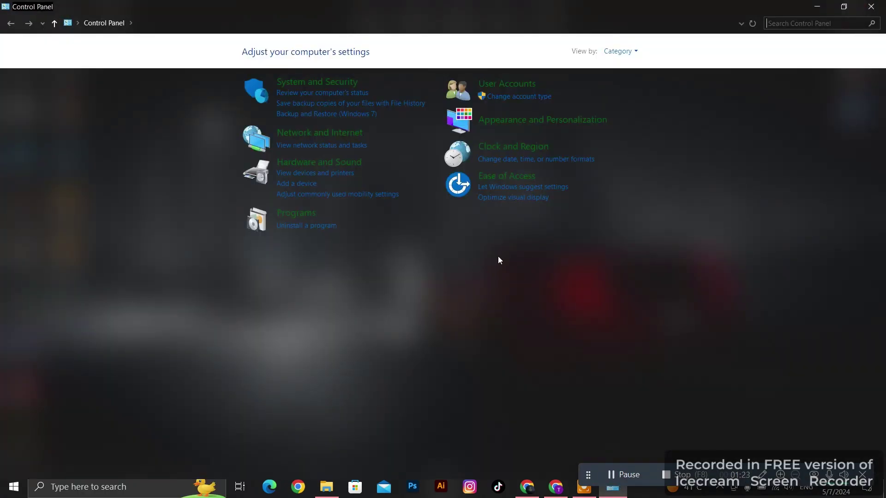
- Try the Small icons and Large icons views of the Control Panel and restore the Category view
{"action": "left_click", "coordinate": [621, 51]}
{"action": "left_click", "coordinate": [647, 89]}
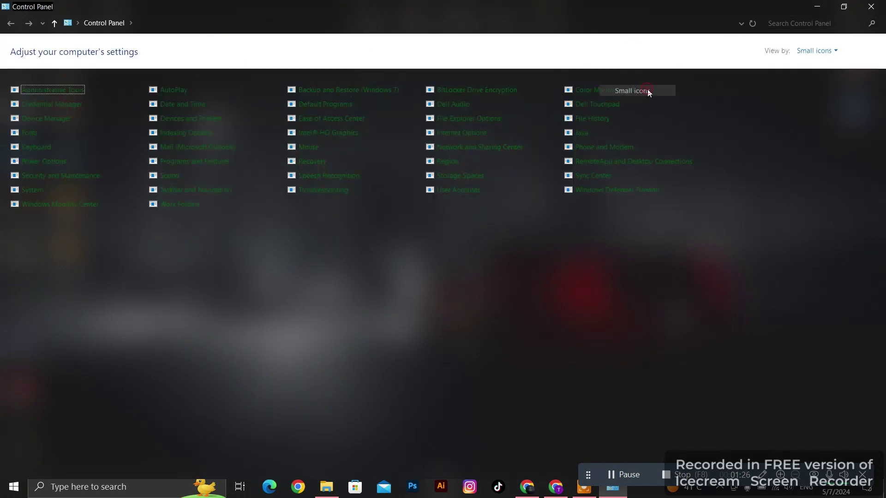
{"action": "left_click", "coordinate": [832, 52]}
{"action": "left_click", "coordinate": [811, 77]}
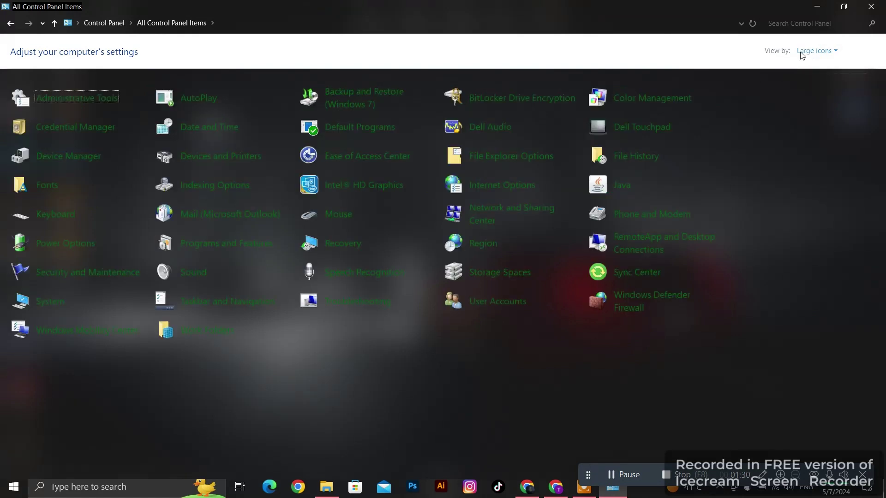
{"action": "left_click", "coordinate": [801, 51]}
{"action": "left_click", "coordinate": [812, 63]}
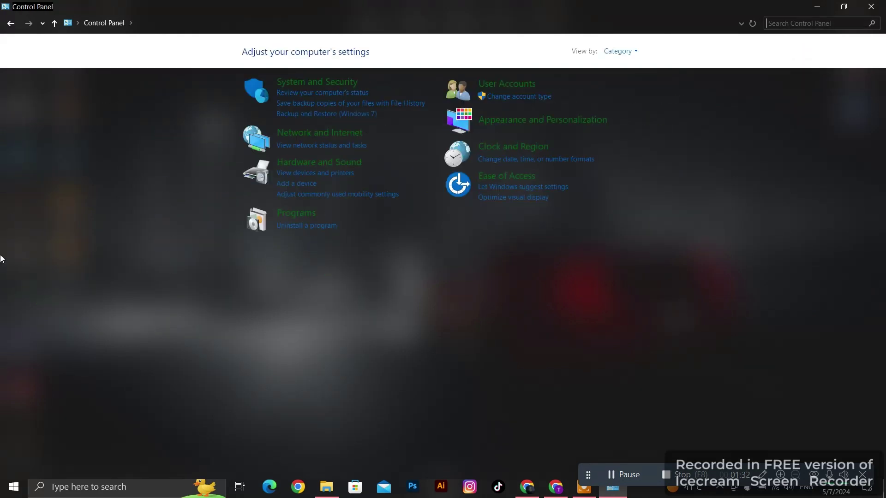
- Review the .NET Framework 3.5 and 4.8 entries in the Windows features list, accept it, and close Programs and Features
{"action": "left_click", "coordinate": [311, 227]}
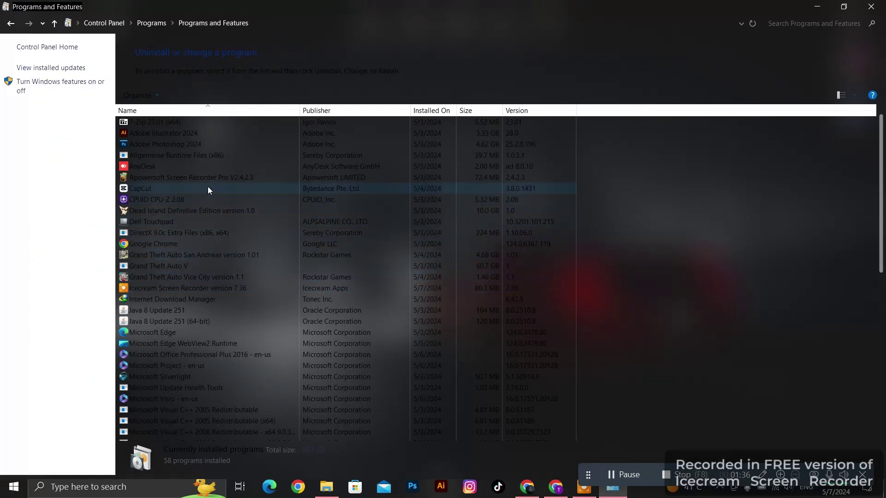
{"action": "left_click", "coordinate": [68, 91]}
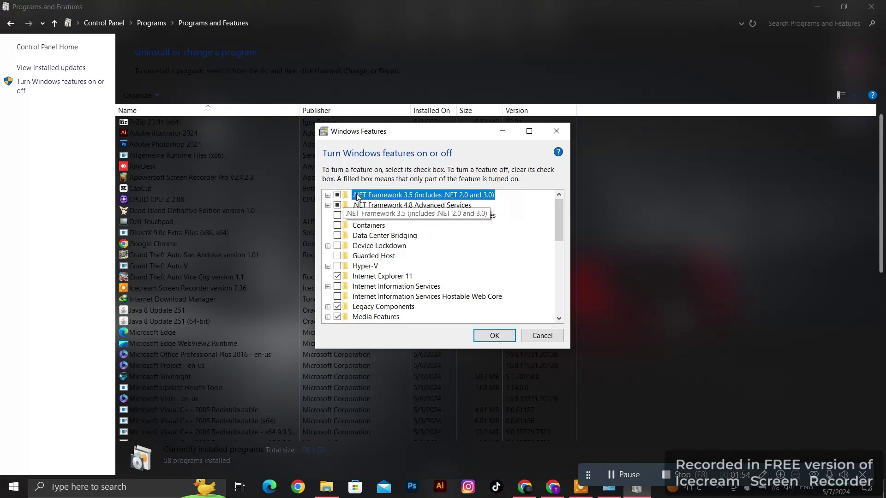
{"action": "left_click", "coordinate": [360, 207]}
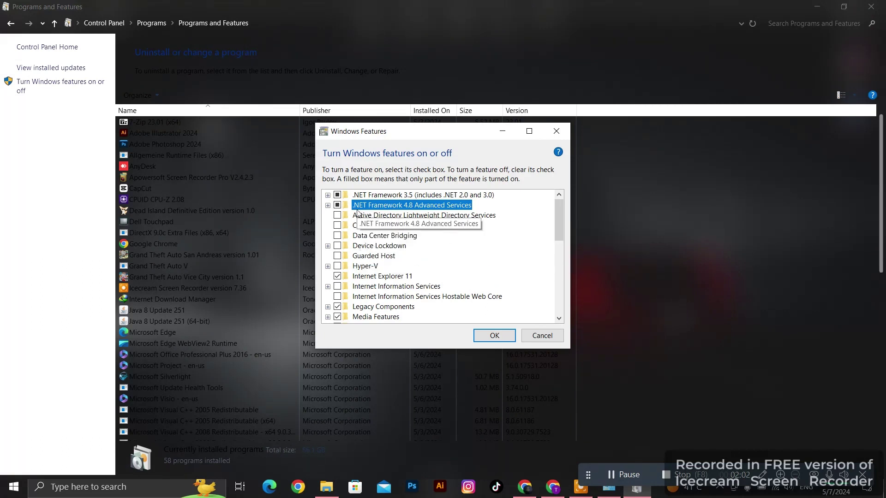
{"action": "left_click", "coordinate": [485, 337]}
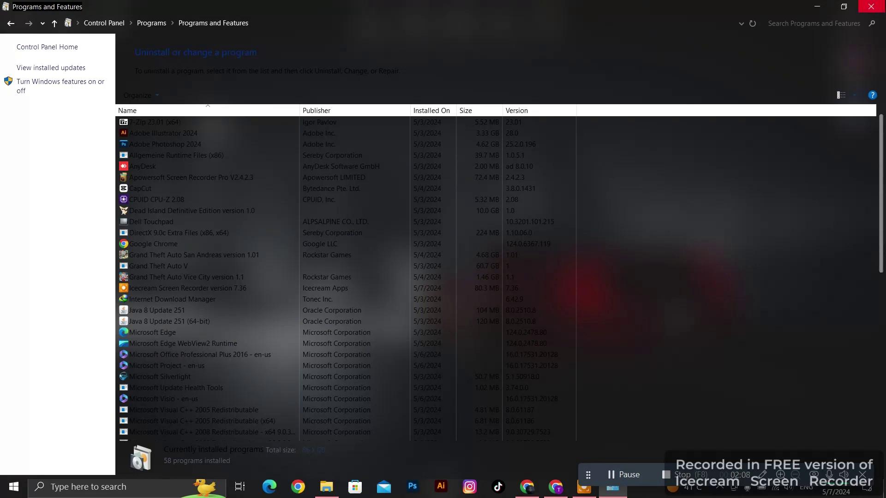
{"action": "left_click", "coordinate": [871, 6]}
- Refresh the desktop and launch Command Prompt as administrator
{"action": "right_click", "coordinate": [554, 138]}
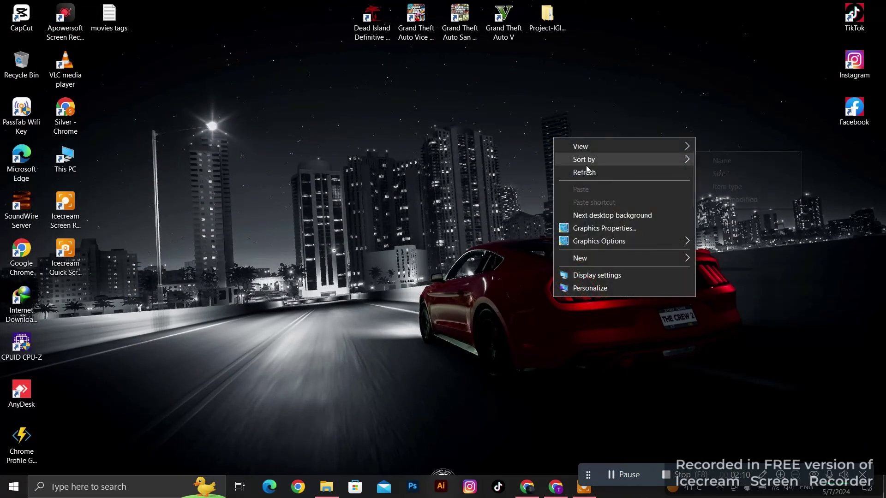
{"action": "left_click", "coordinate": [586, 170]}
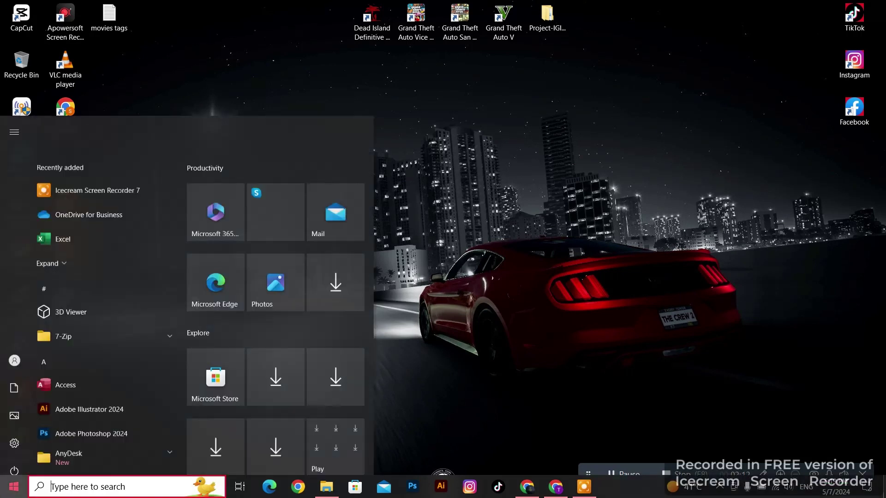
{"action": "left_click", "coordinate": [14, 486]}
{"action": "type", "text": "cm"}
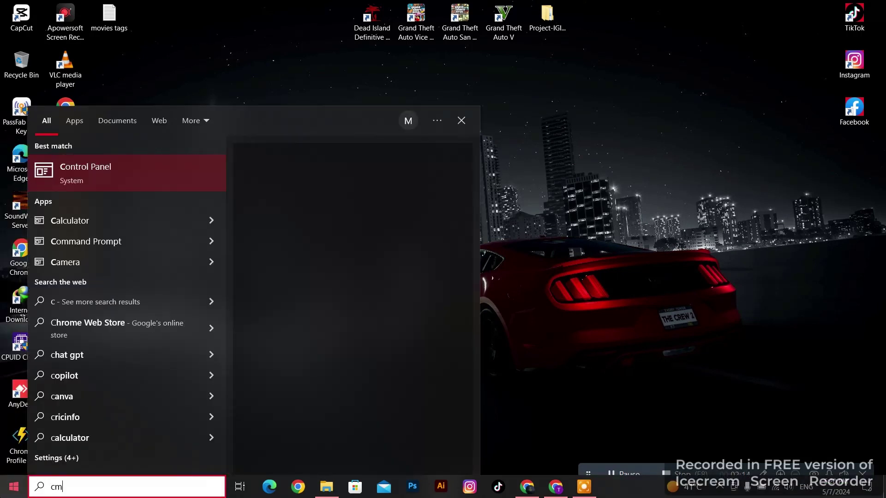
{"action": "type", "text": "d"}
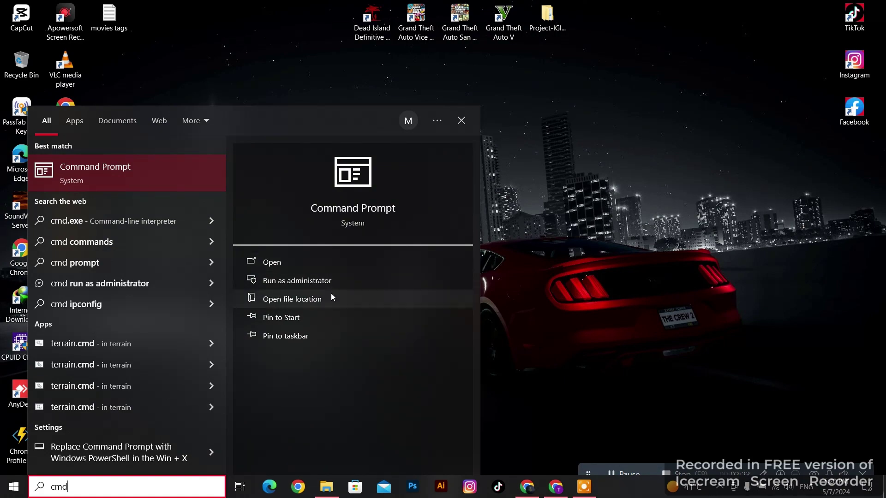
{"action": "left_click", "coordinate": [346, 285]}
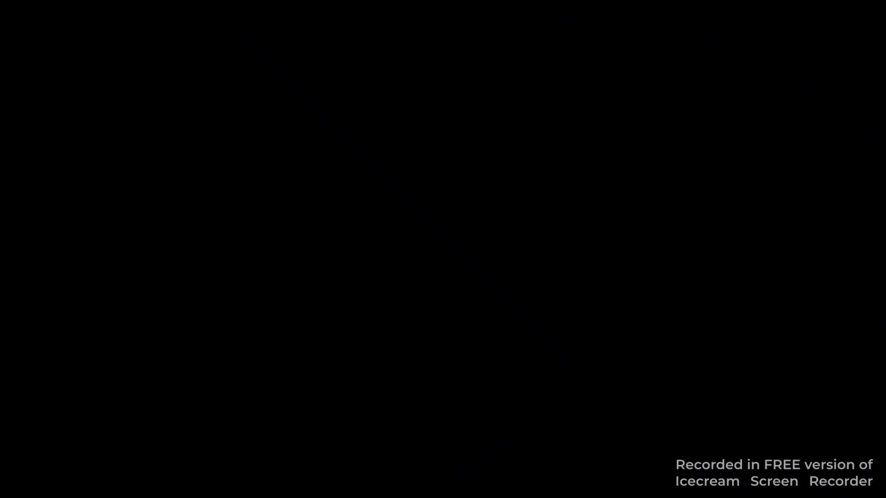
{"action": "left_click", "coordinate": [404, 312]}
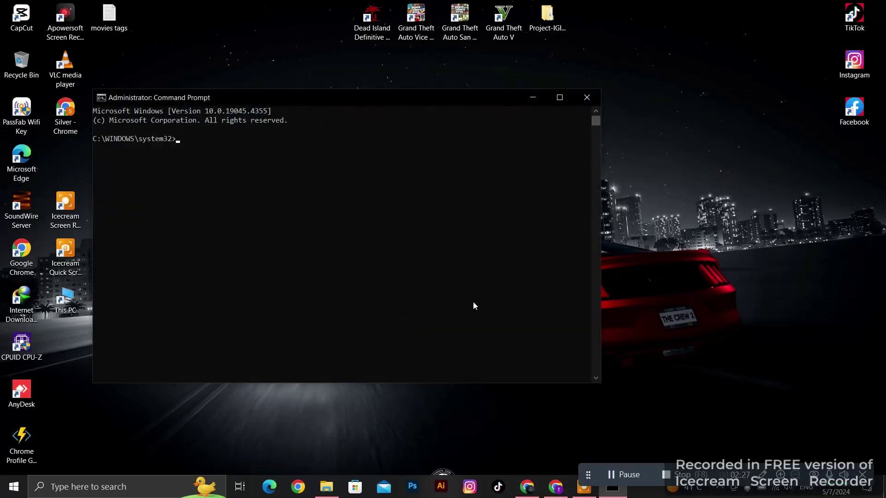
{"action": "type", "text": "sfc"}
{"action": "type", "text": " scannow"}
{"action": "key", "text": "Left"}
{"action": "type", "text": "/"}
{"action": "key", "text": "BackSpace"}
{"action": "key", "text": "BackSpace"}
{"action": "key", "text": "BackSpace"}
{"action": "key", "text": "BackSpace"}
{"action": "key", "text": "BackSpace"}
{"action": "key", "text": "BackSpace"}
{"action": "key", "text": "BackSpace"}
{"action": "key", "text": "BackSpace"}
{"action": "key", "text": "BackSpace"}
{"action": "key", "text": "BackSpace"}
{"action": "key", "text": "BackSpace"}
{"action": "key", "text": "BackSpace"}
- Run the system file scan with the command sfc /scannow and minimize Command Prompt while it works
{"action": "type", "text": "sfc /scannow"}
{"action": "key", "text": "Return"}
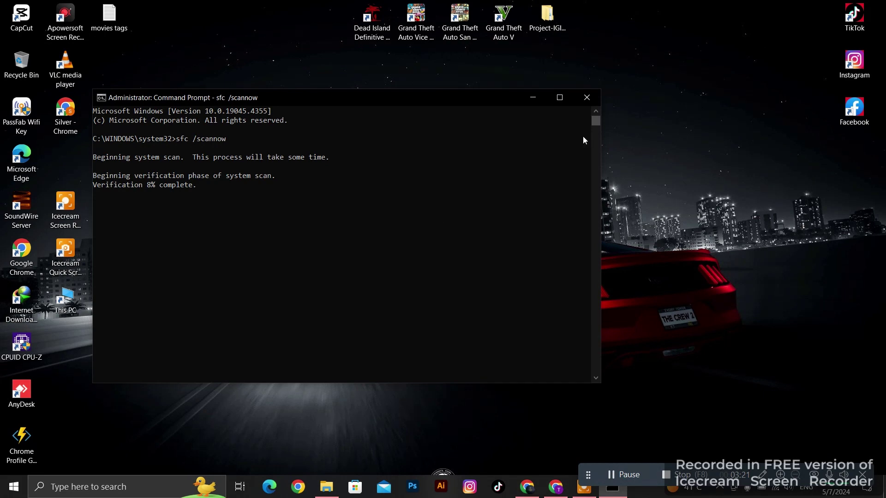
{"action": "left_click", "coordinate": [533, 98]}
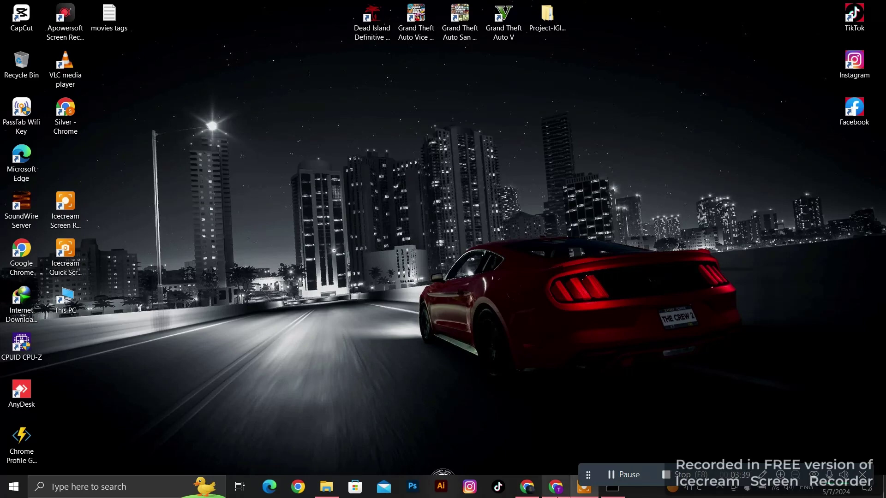
- Switch to Chrome, search Google for "runtime aio", and open the All in One Runtimes website
{"action": "left_click", "coordinate": [556, 486]}
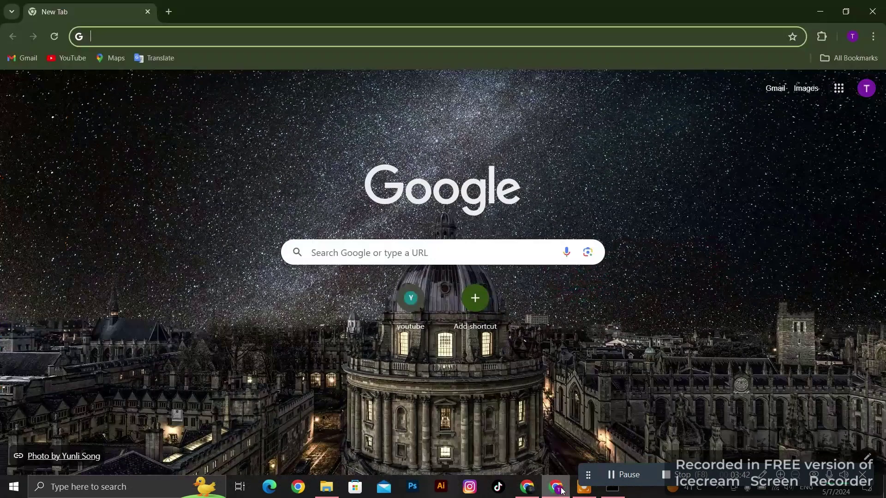
{"action": "left_click", "coordinate": [409, 260]}
{"action": "type", "text": "run"}
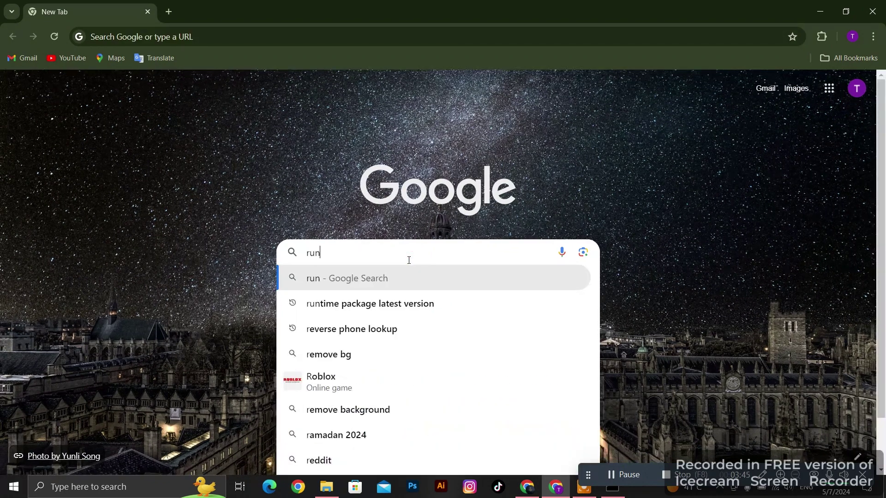
{"action": "type", "text": "timev"}
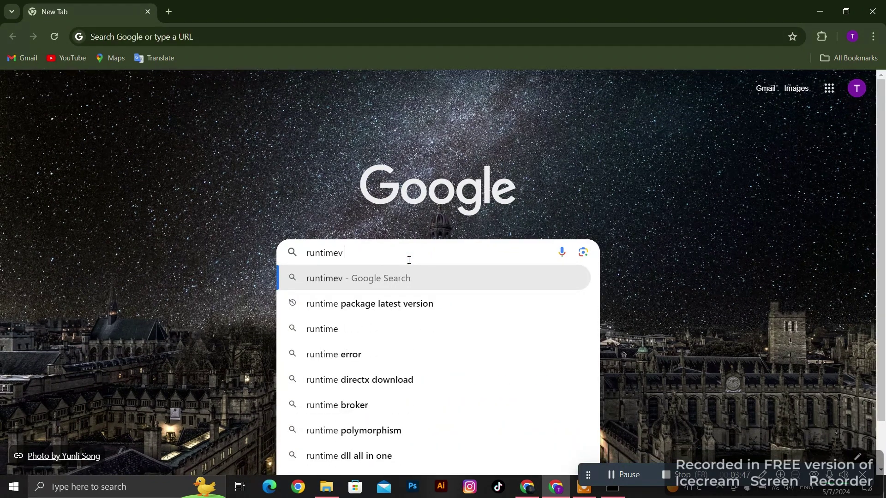
{"action": "key", "text": "BackSpace"}
{"action": "key", "text": "BackSpace"}
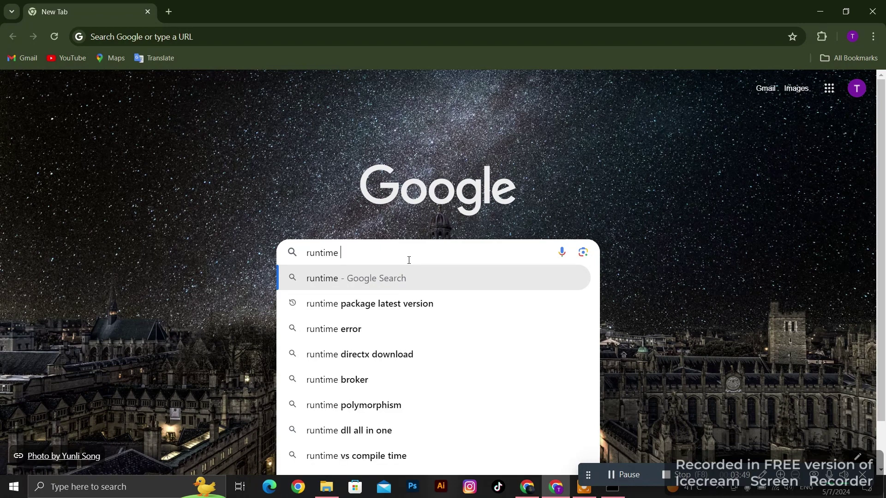
{"action": "type", "text": "aio"}
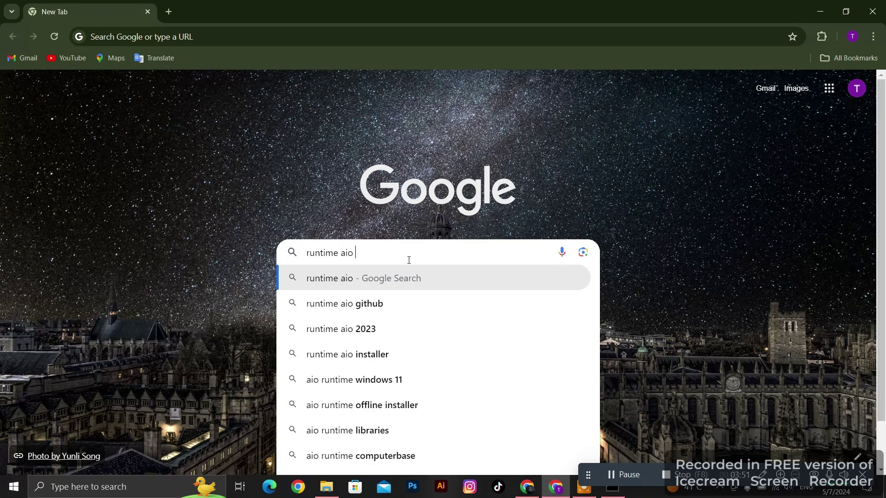
{"action": "key", "text": "Return"}
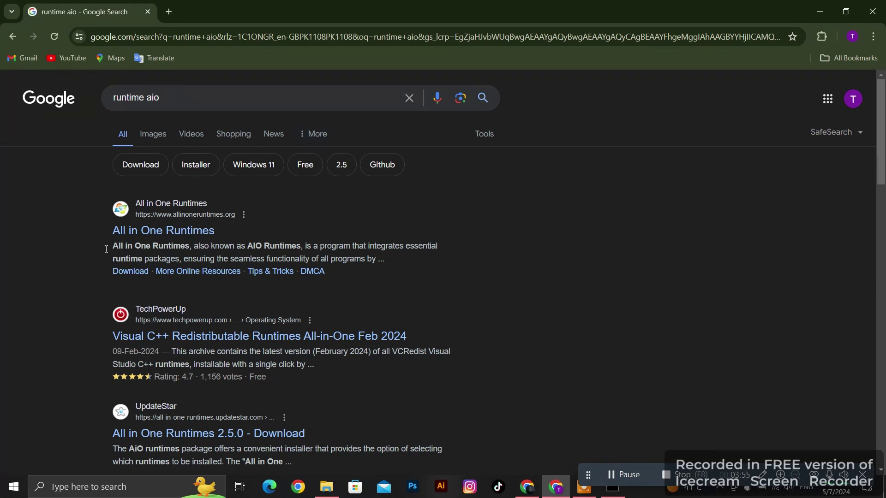
{"action": "left_click", "coordinate": [172, 240]}
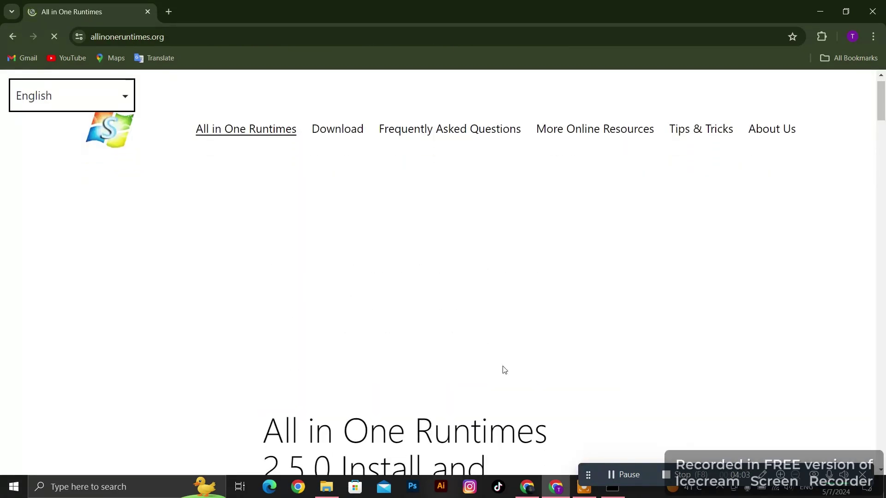
- Read the All in One Runtimes home page, covering the package description, system requirements, download instructions and supported Windows versions
{"action": "scroll", "coordinate": [504, 369], "scroll_direction": "down", "scroll_amount": 10}
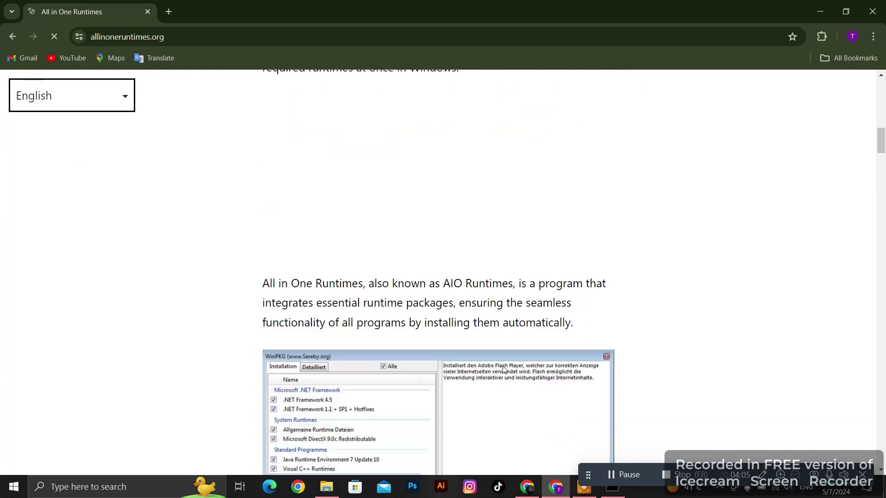
{"action": "scroll", "coordinate": [504, 369], "scroll_direction": "down", "scroll_amount": 8}
{"action": "scroll", "coordinate": [504, 368], "scroll_direction": "up", "scroll_amount": 5}
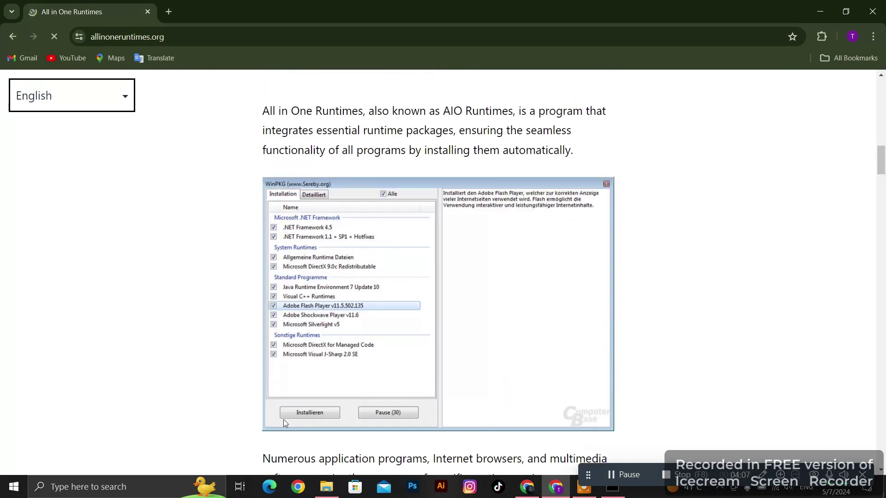
{"action": "scroll", "coordinate": [370, 305], "scroll_direction": "down", "scroll_amount": 8}
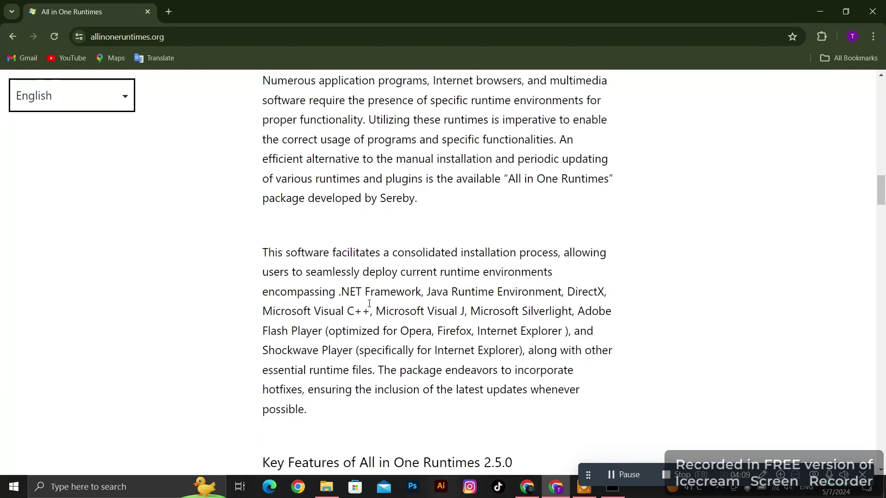
{"action": "scroll", "coordinate": [370, 303], "scroll_direction": "down", "scroll_amount": 6}
{"action": "scroll", "coordinate": [371, 305], "scroll_direction": "down", "scroll_amount": 6}
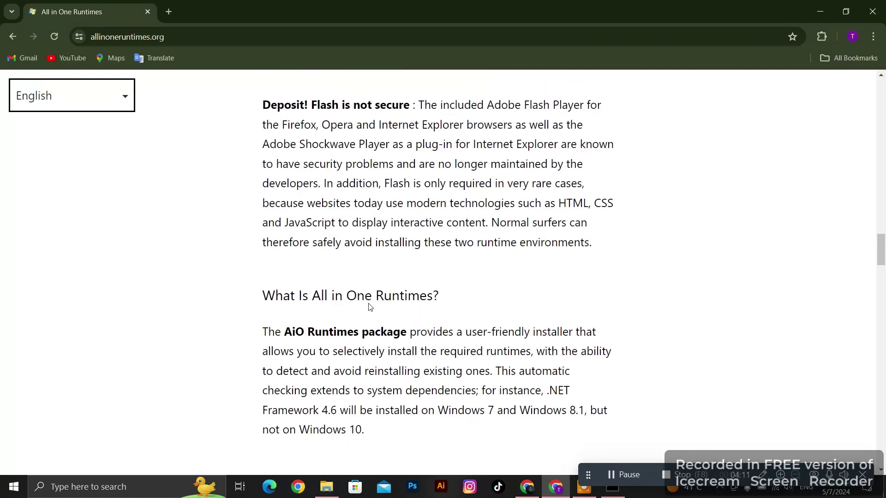
{"action": "scroll", "coordinate": [370, 306], "scroll_direction": "down", "scroll_amount": 20}
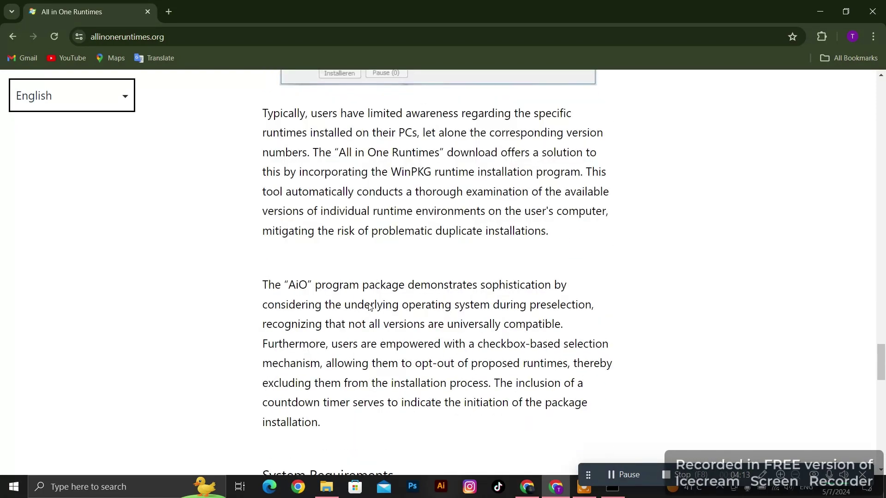
{"action": "scroll", "coordinate": [369, 307], "scroll_direction": "down", "scroll_amount": 9}
{"action": "scroll", "coordinate": [370, 307], "scroll_direction": "up", "scroll_amount": 3}
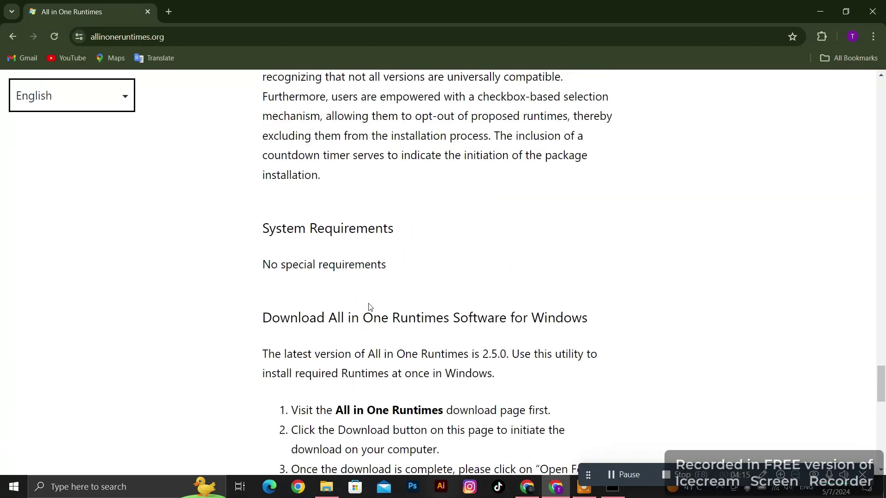
{"action": "scroll", "coordinate": [369, 307], "scroll_direction": "down", "scroll_amount": 12}
{"action": "scroll", "coordinate": [370, 307], "scroll_direction": "up", "scroll_amount": 3}
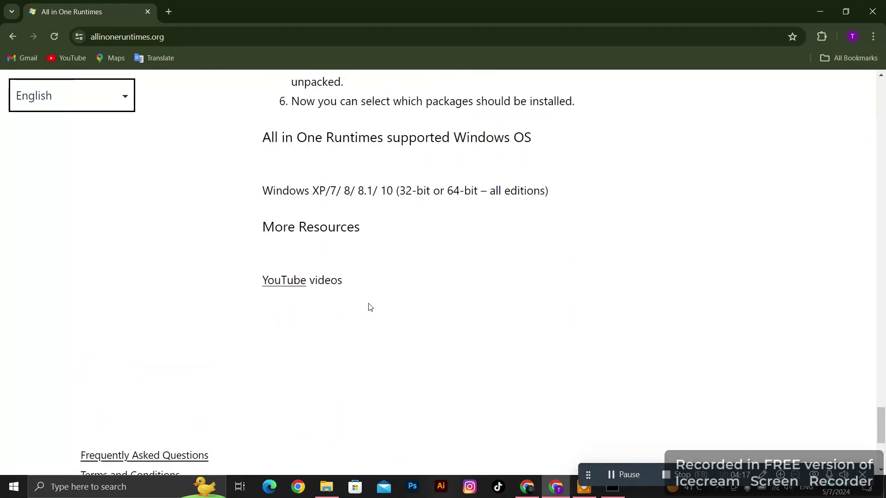
{"action": "scroll", "coordinate": [369, 307], "scroll_direction": "down", "scroll_amount": 5}
{"action": "scroll", "coordinate": [368, 306], "scroll_direction": "up", "scroll_amount": 12}
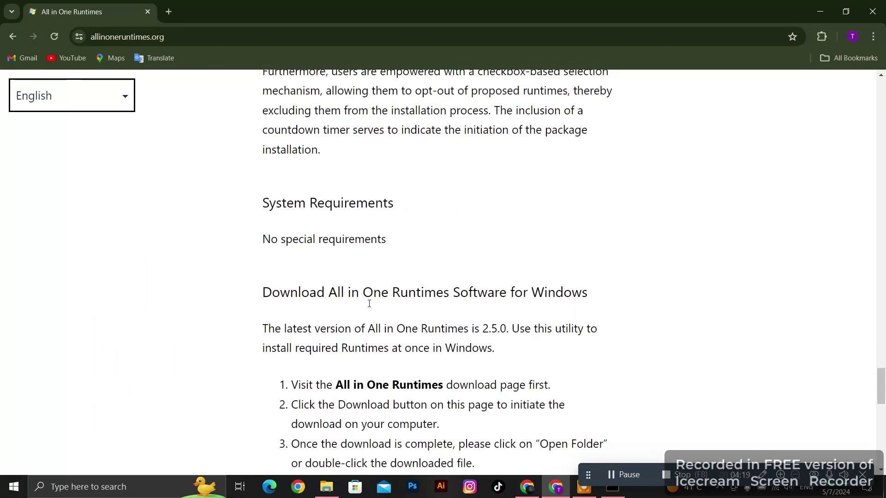
{"action": "scroll", "coordinate": [369, 304], "scroll_direction": "up", "scroll_amount": 20}
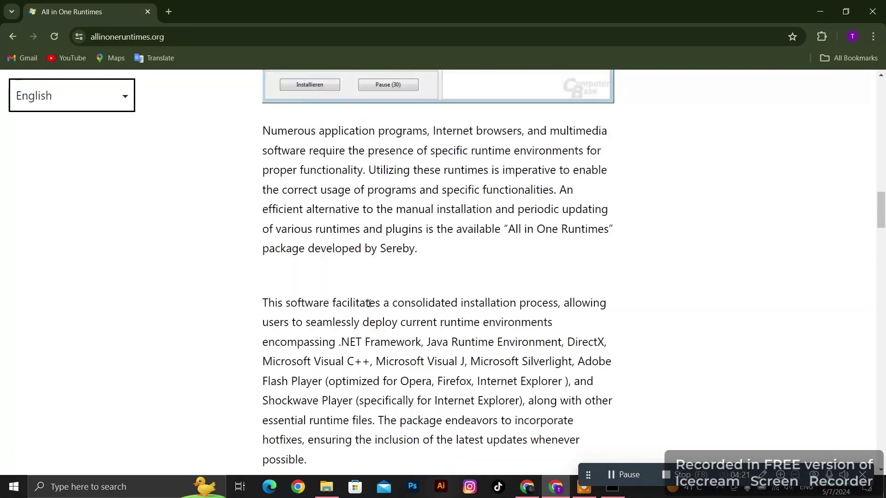
{"action": "scroll", "coordinate": [370, 305], "scroll_direction": "up", "scroll_amount": 15}
{"action": "scroll", "coordinate": [369, 311], "scroll_direction": "down", "scroll_amount": 6}
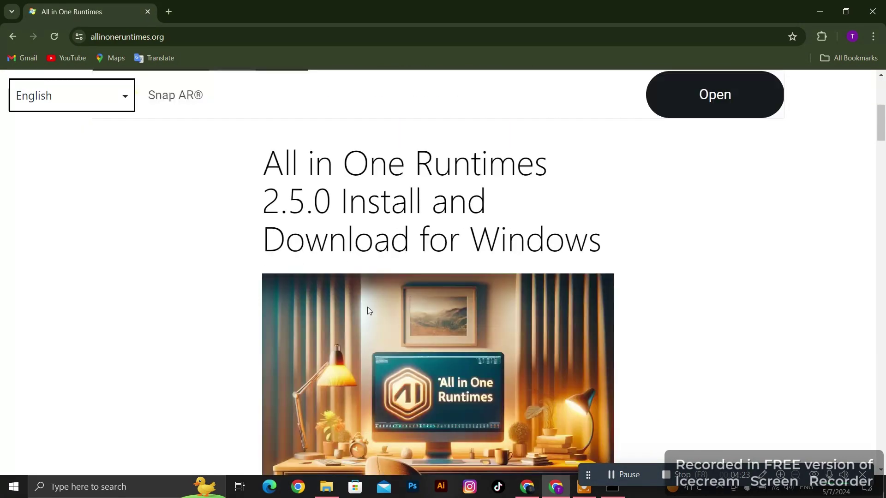
{"action": "scroll", "coordinate": [369, 311], "scroll_direction": "down", "scroll_amount": 8}
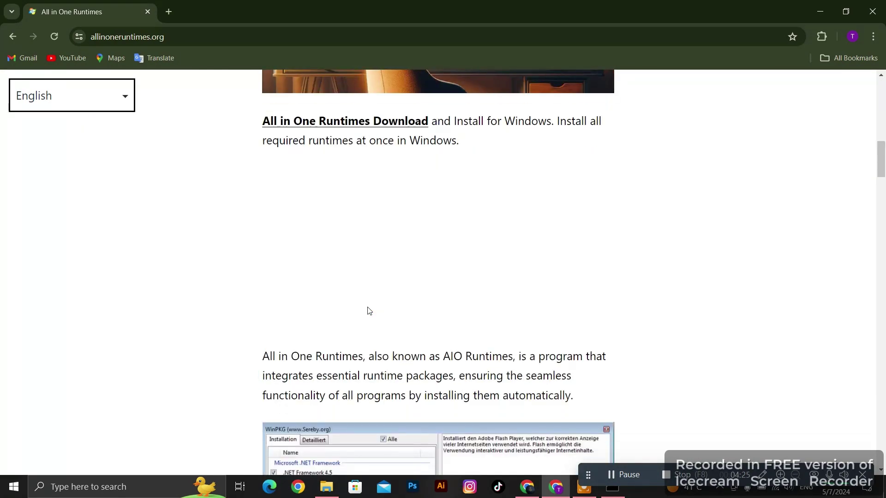
- Open the site's All in One Runtimes download page and examine its package description, Windows compatibility and safety information
{"action": "scroll", "coordinate": [369, 310], "scroll_direction": "up", "scroll_amount": 1}
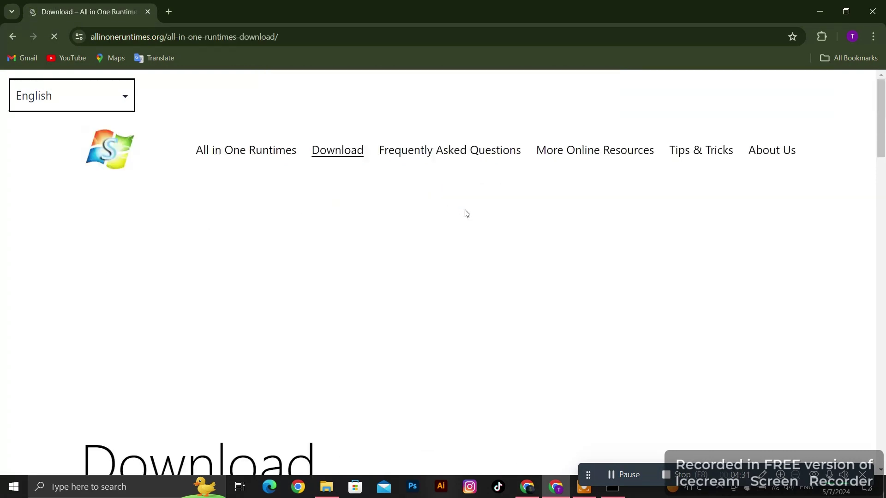
{"action": "scroll", "coordinate": [535, 345], "scroll_direction": "down", "scroll_amount": 8}
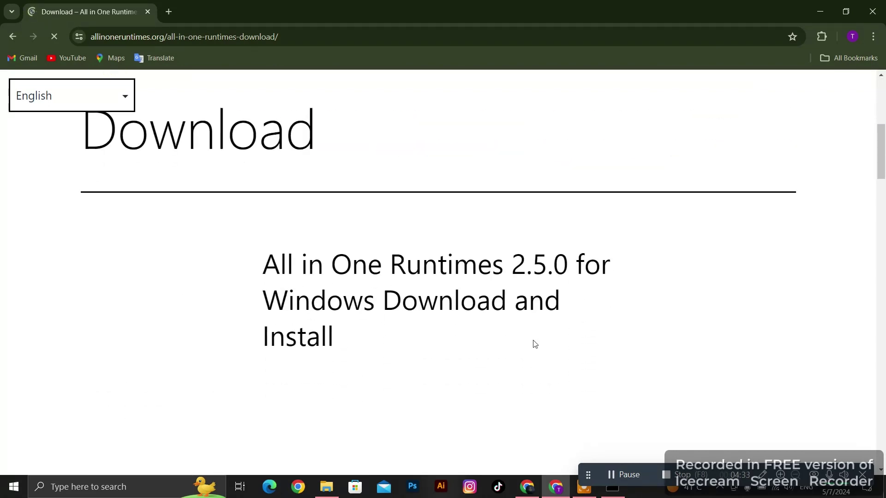
{"action": "scroll", "coordinate": [475, 352], "scroll_direction": "down", "scroll_amount": 6}
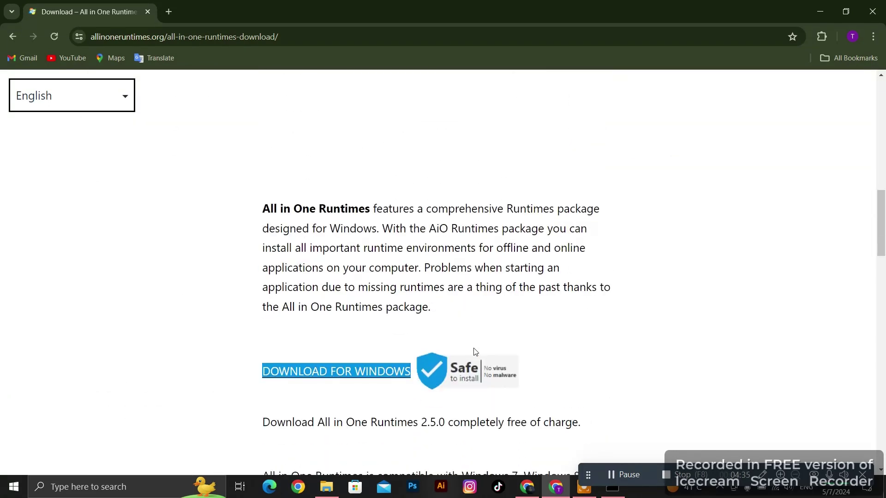
{"action": "scroll", "coordinate": [475, 352], "scroll_direction": "down", "scroll_amount": 15}
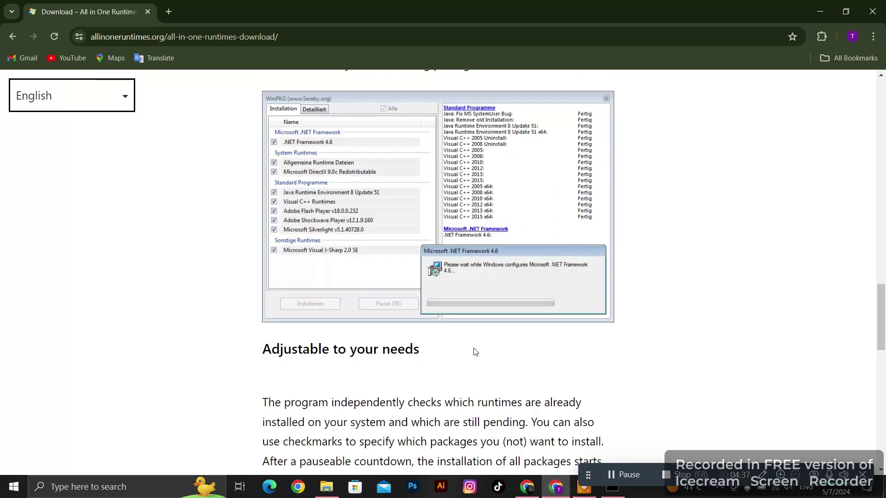
{"action": "scroll", "coordinate": [475, 351], "scroll_direction": "up", "scroll_amount": 6}
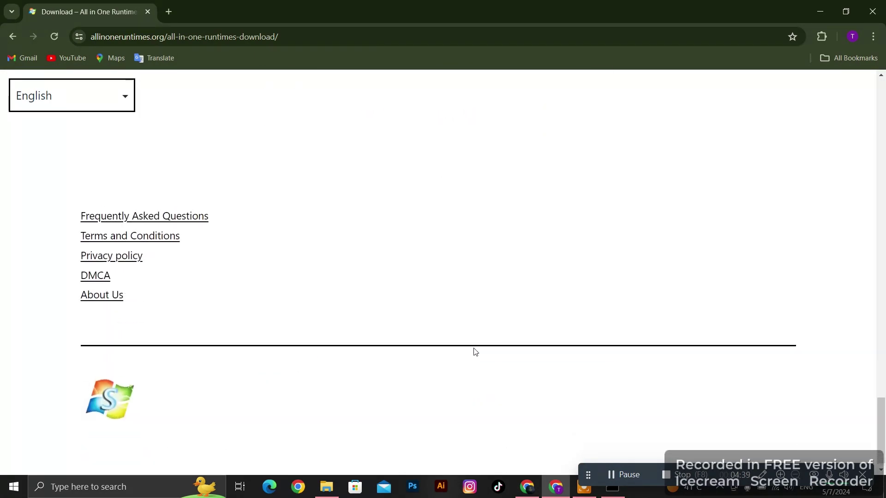
{"action": "scroll", "coordinate": [476, 352], "scroll_direction": "up", "scroll_amount": 14}
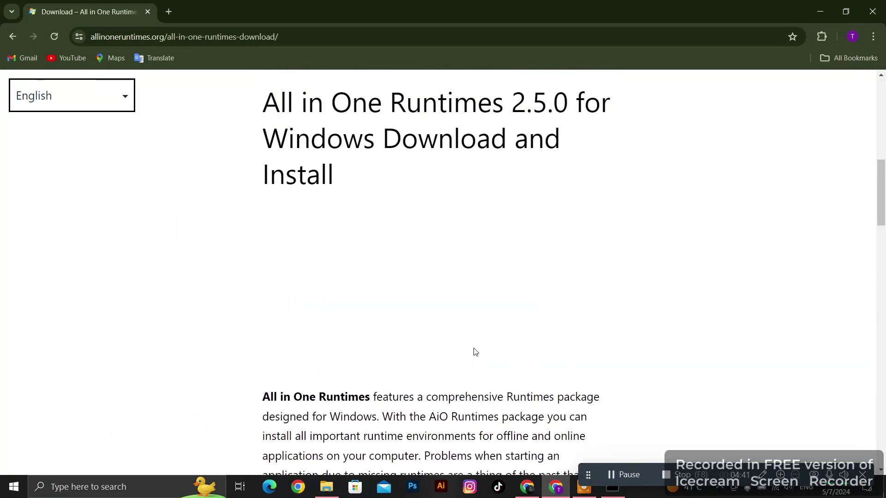
{"action": "scroll", "coordinate": [475, 352], "scroll_direction": "down", "scroll_amount": 2}
{"action": "scroll", "coordinate": [476, 352], "scroll_direction": "down", "scroll_amount": 5}
{"action": "scroll", "coordinate": [475, 351], "scroll_direction": "up", "scroll_amount": 1}
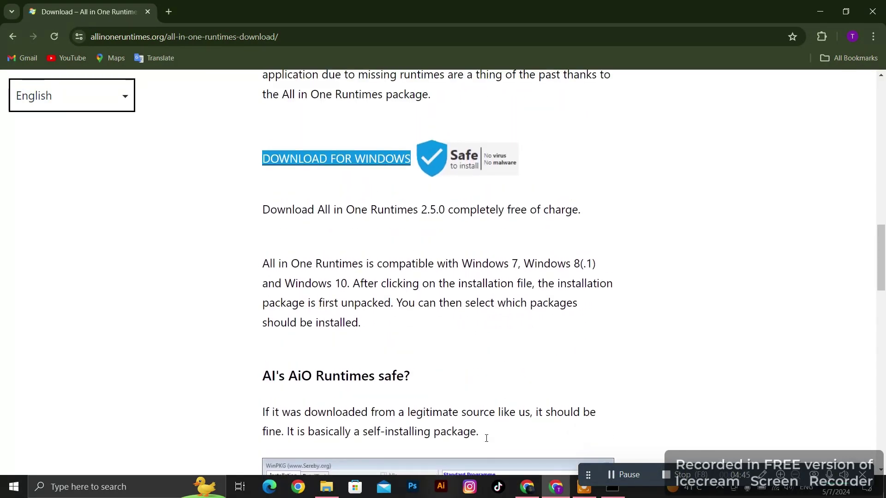
{"action": "scroll", "coordinate": [485, 439], "scroll_direction": "up", "scroll_amount": 10}
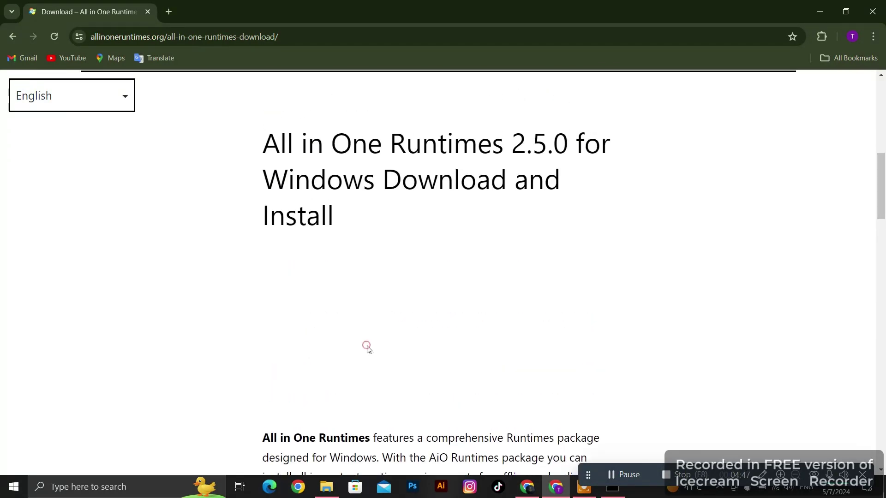
{"action": "scroll", "coordinate": [367, 350], "scroll_direction": "down", "scroll_amount": 5}
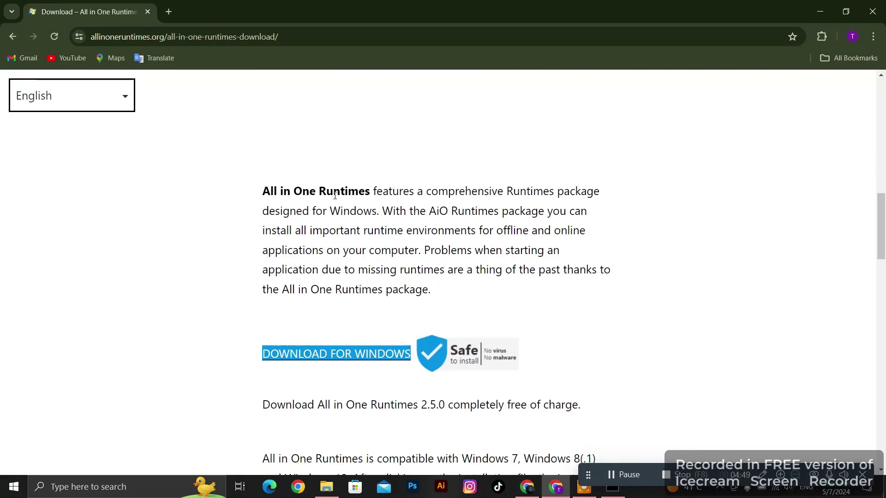
{"action": "scroll", "coordinate": [401, 312], "scroll_direction": "down", "scroll_amount": 1}
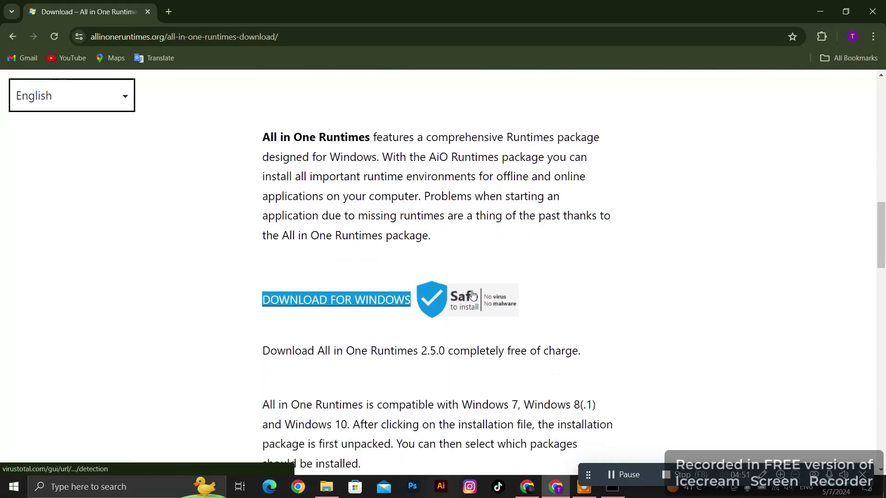
- Try to download All in One Runtimes 2.5.0 for Windows and check the recent download history
{"action": "left_click", "coordinate": [338, 303]}
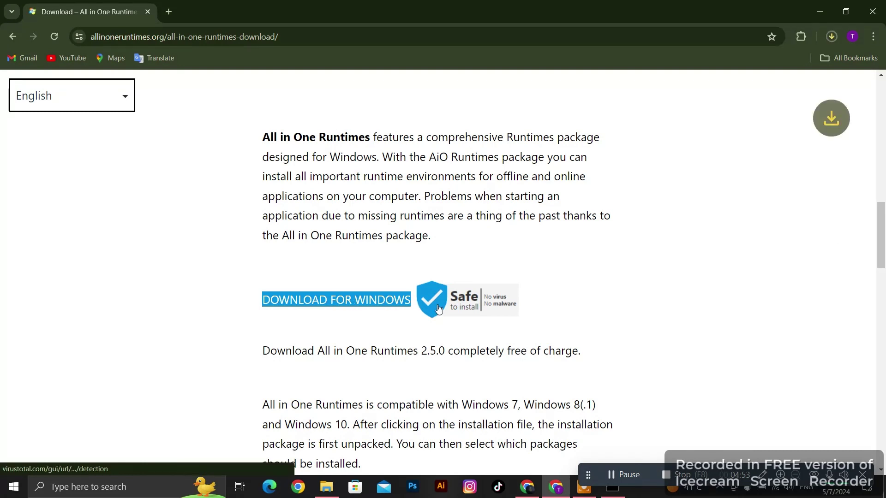
{"action": "left_click", "coordinate": [831, 36]}
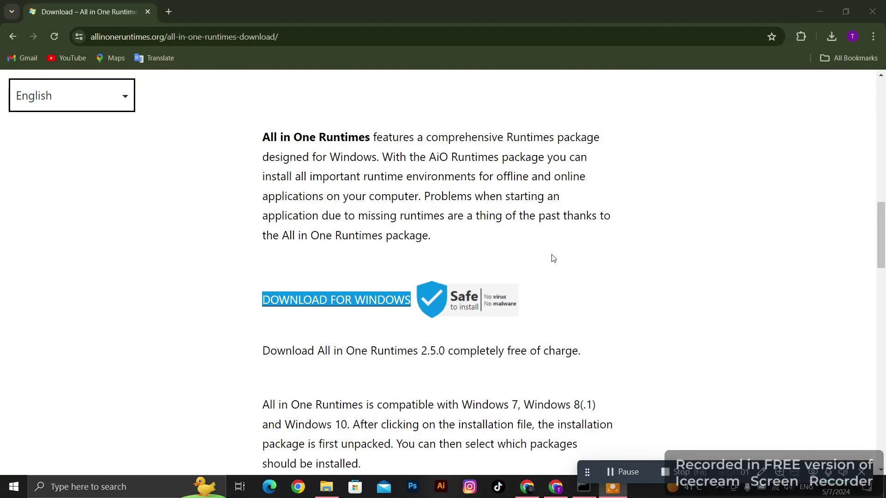
{"action": "left_click", "coordinate": [830, 37]}
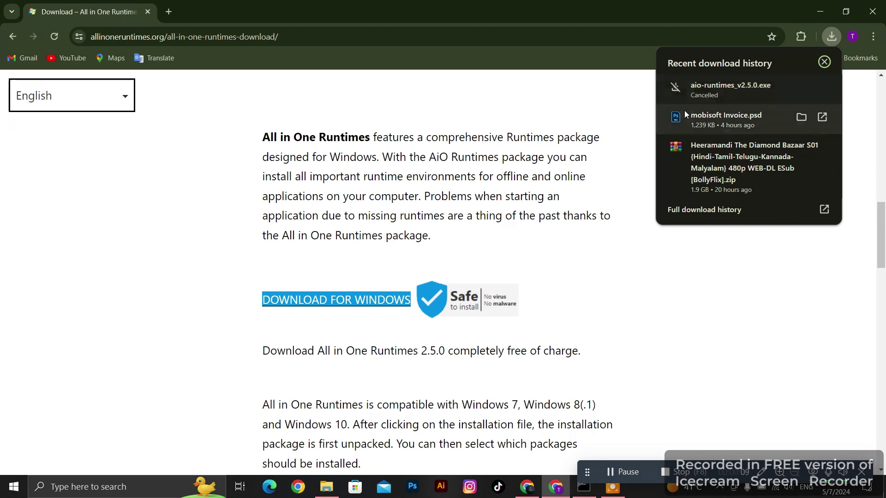
{"action": "left_click", "coordinate": [136, 340]}
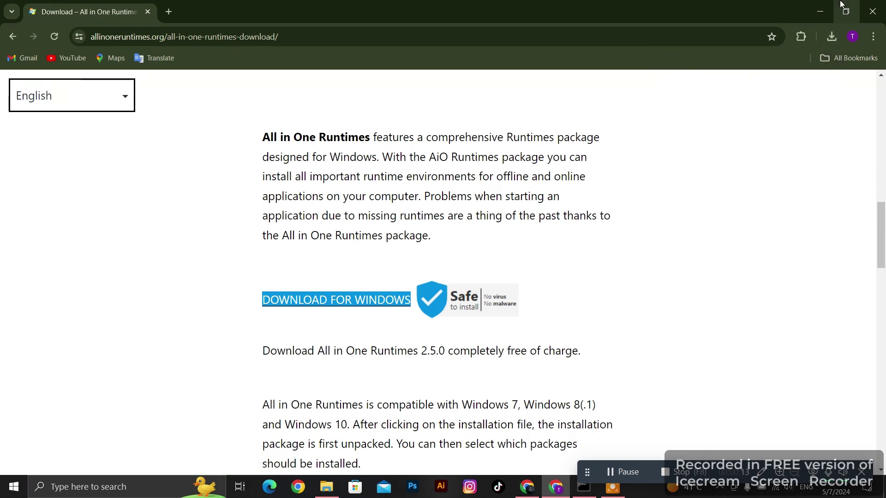
- Minimize Chrome, switch to File Explorer and look for the installer in the Downloads folder's Programs subfolder
{"action": "left_click", "coordinate": [820, 11]}
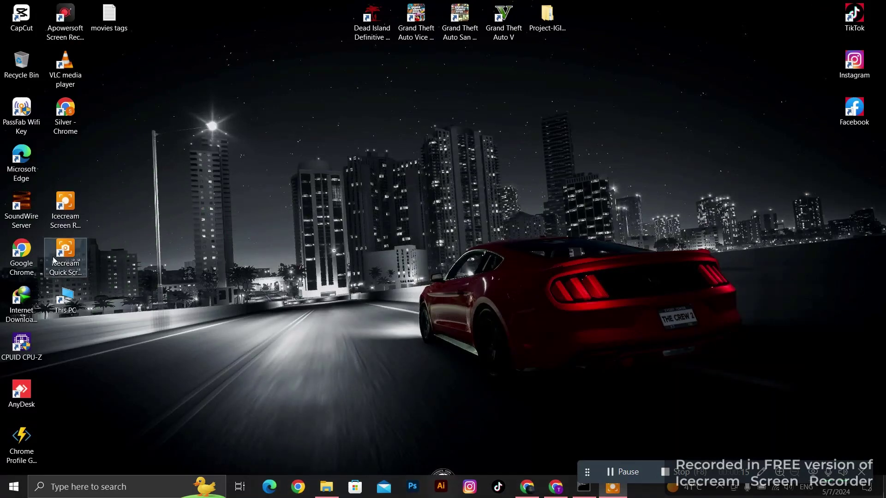
{"action": "double_click", "coordinate": [65, 301]}
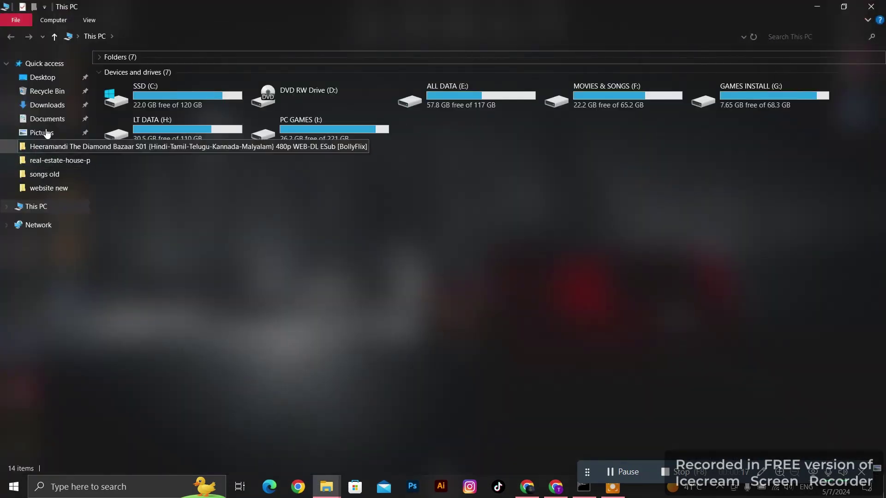
{"action": "left_click", "coordinate": [46, 105]}
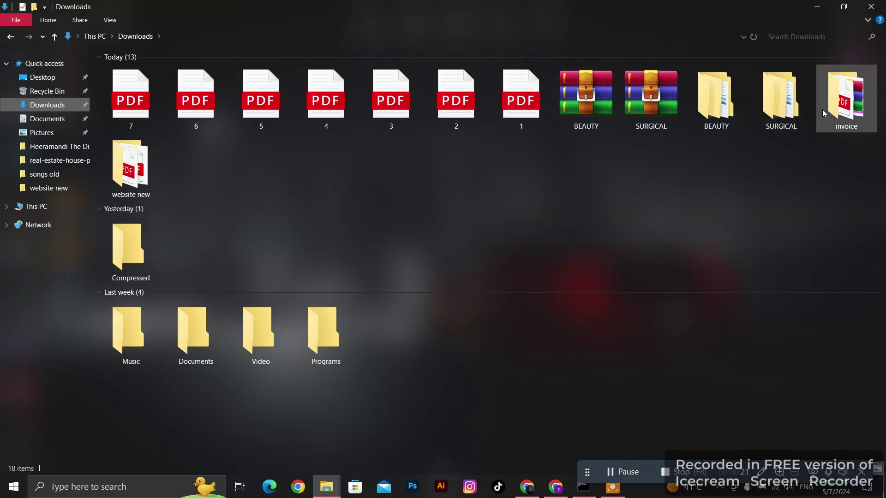
{"action": "left_click", "coordinate": [328, 352]}
{"action": "double_click", "coordinate": [328, 353]}
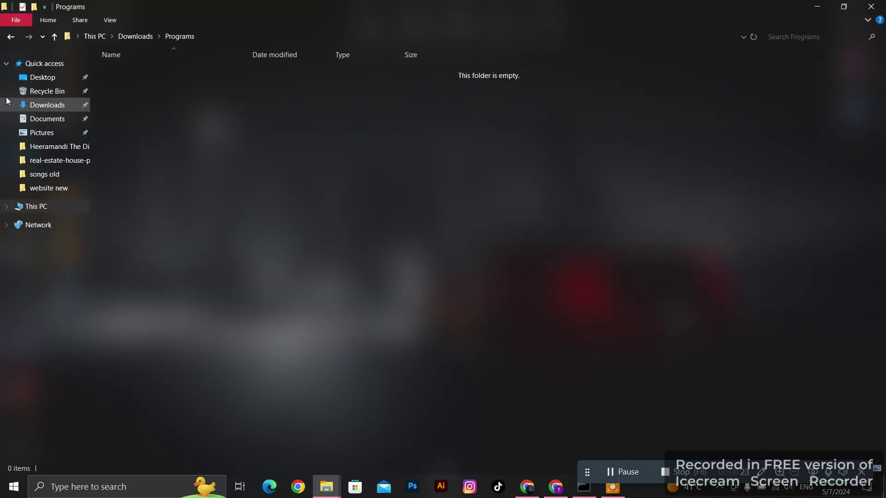
- Go to the "software all" folder inside "computer data" on the LT DATA (H:) drive
{"action": "left_click", "coordinate": [42, 208]}
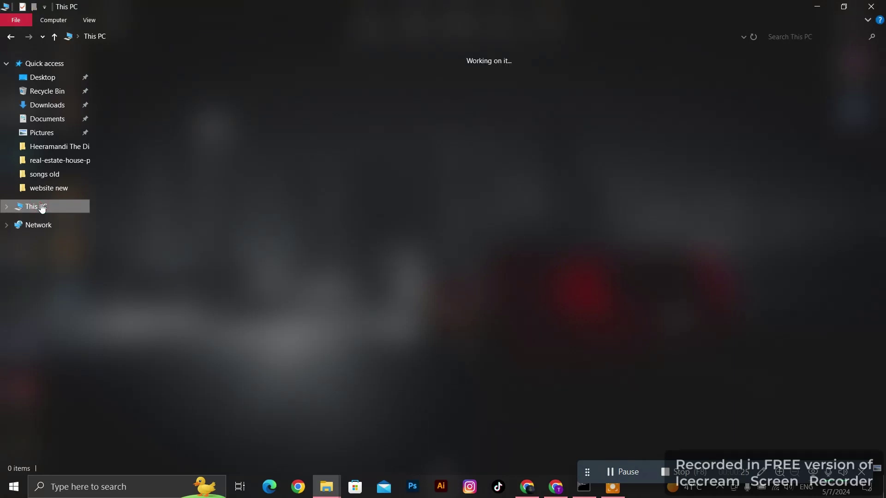
{"action": "double_click", "coordinate": [198, 193]}
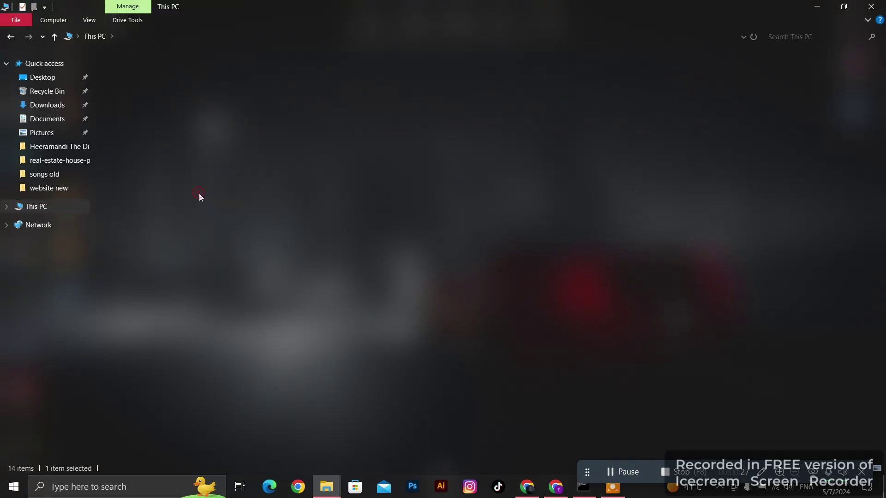
{"action": "double_click", "coordinate": [124, 84]}
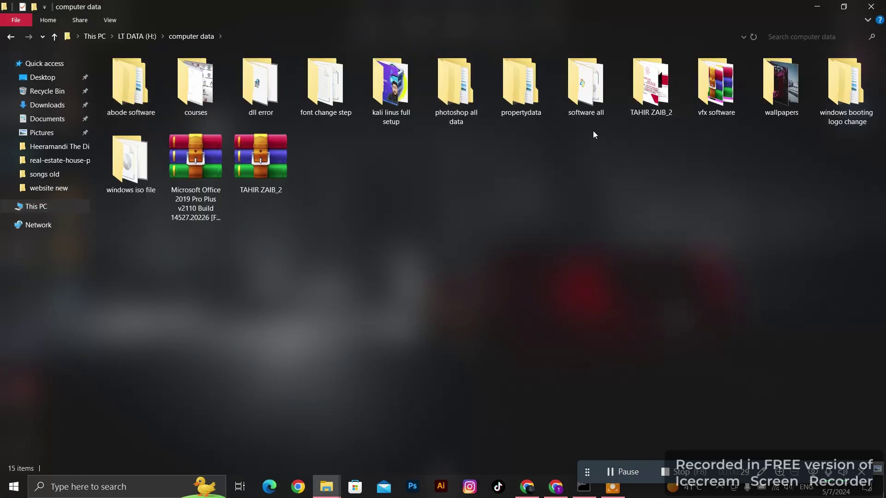
{"action": "double_click", "coordinate": [597, 116]}
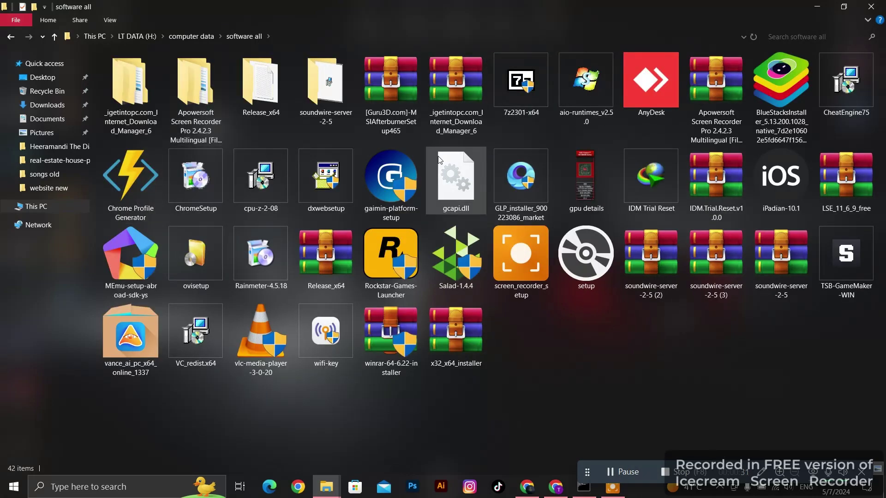
- Launch the aio-runtimes_v2.5.0 installer and minimize the File Explorer window
{"action": "left_click", "coordinate": [588, 109]}
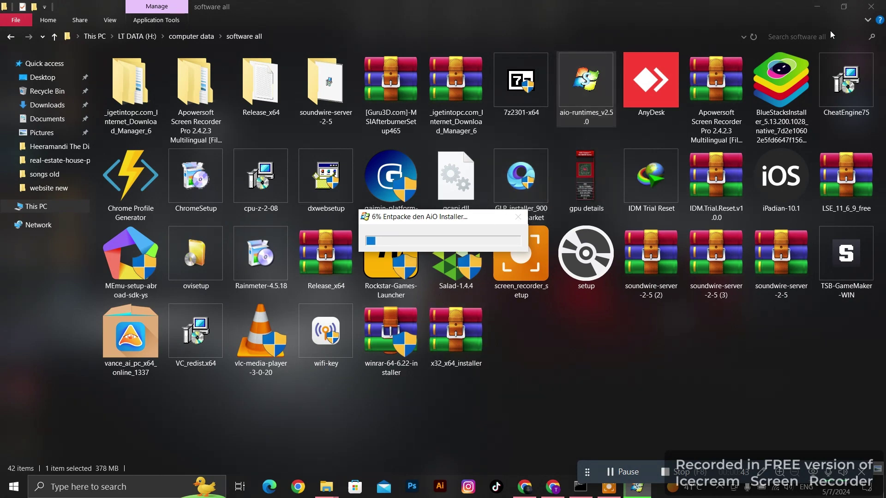
{"action": "left_click", "coordinate": [819, 11]}
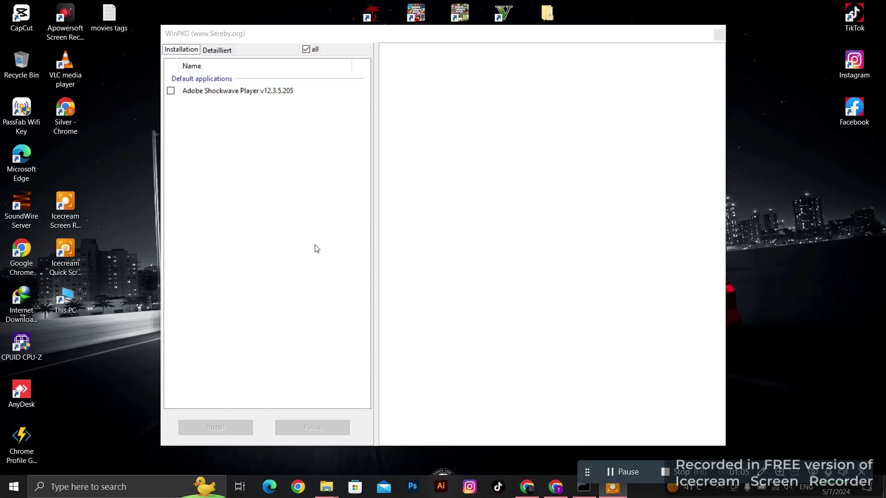
- Select Adobe Shockwave Player v12.3.5.205 in the WinPKG installer, install it and refresh the desktop
{"action": "left_click", "coordinate": [171, 91]}
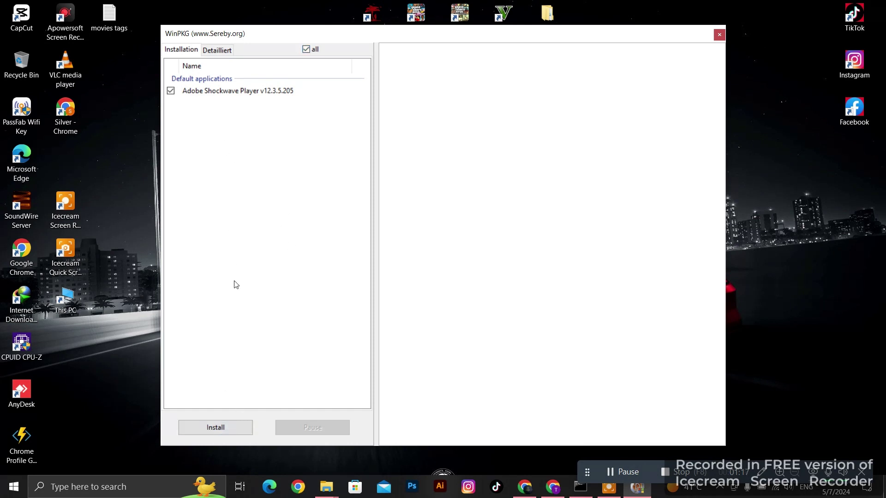
{"action": "left_click", "coordinate": [226, 431]}
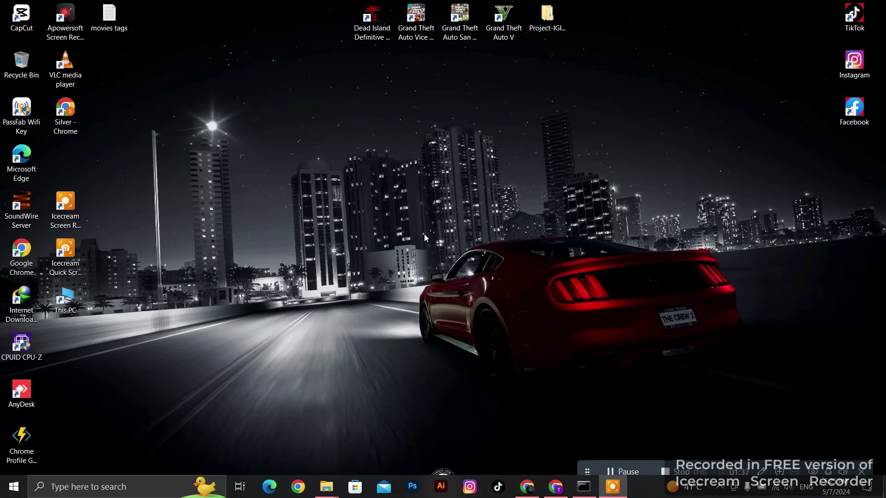
{"action": "right_click", "coordinate": [475, 210]}
{"action": "left_click", "coordinate": [509, 244]}
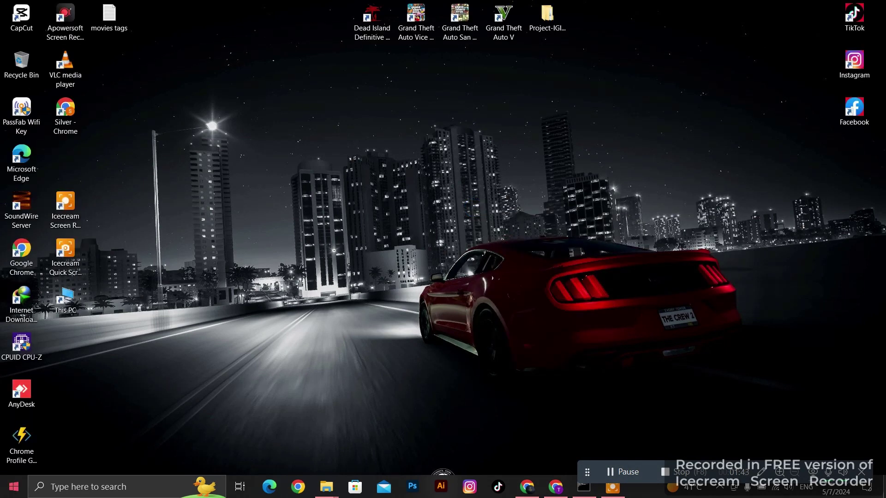
- Search Windows Settings for "reset" and open the Reset this PC recovery page
{"action": "left_click", "coordinate": [14, 487]}
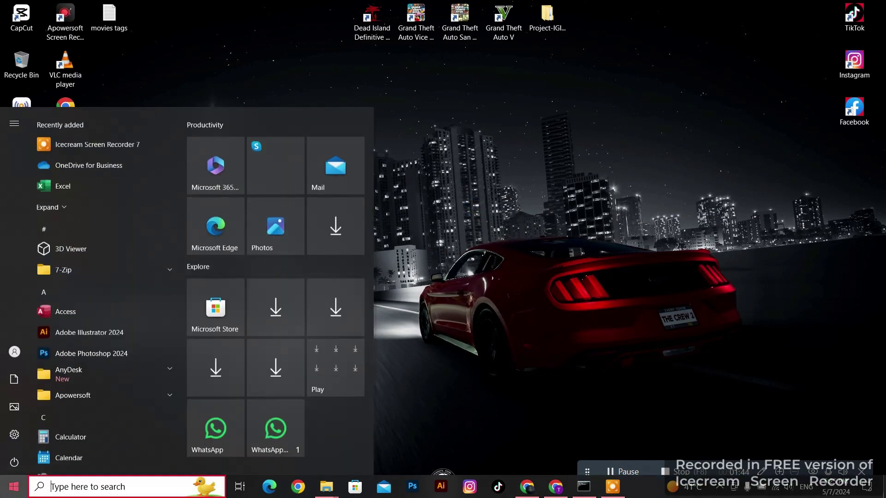
{"action": "left_click", "coordinate": [10, 434]}
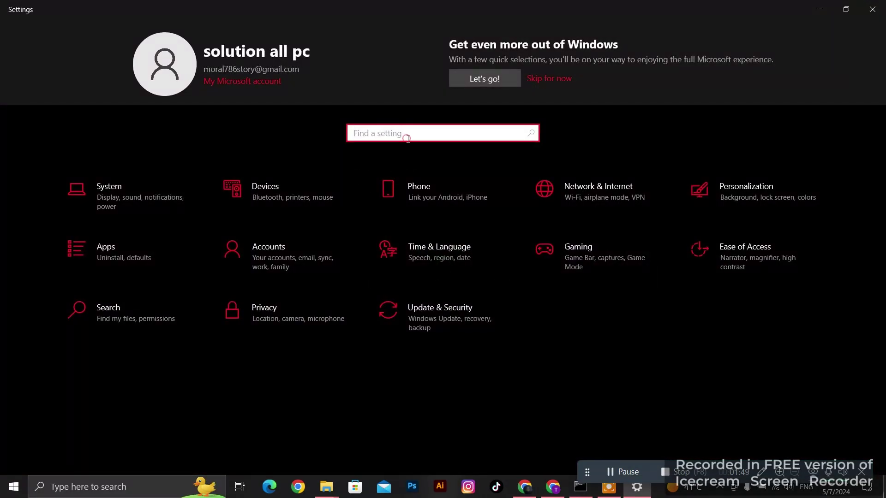
{"action": "type", "text": "reset"}
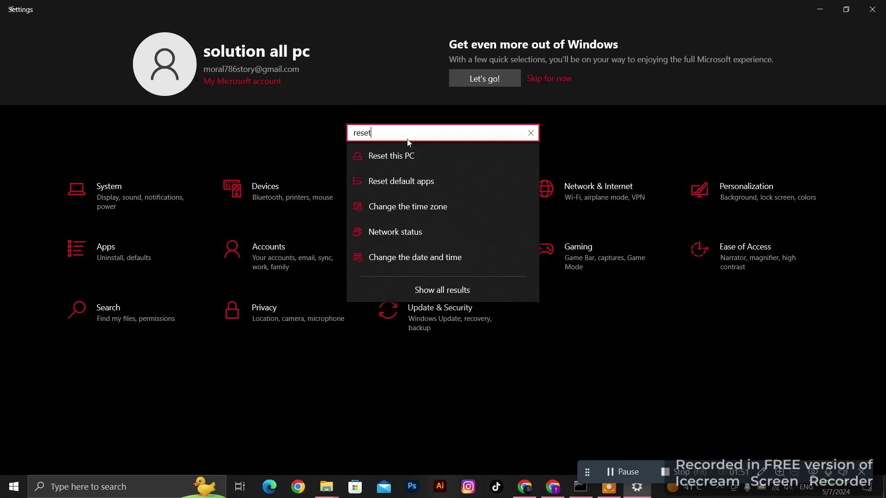
{"action": "key", "text": "Return"}
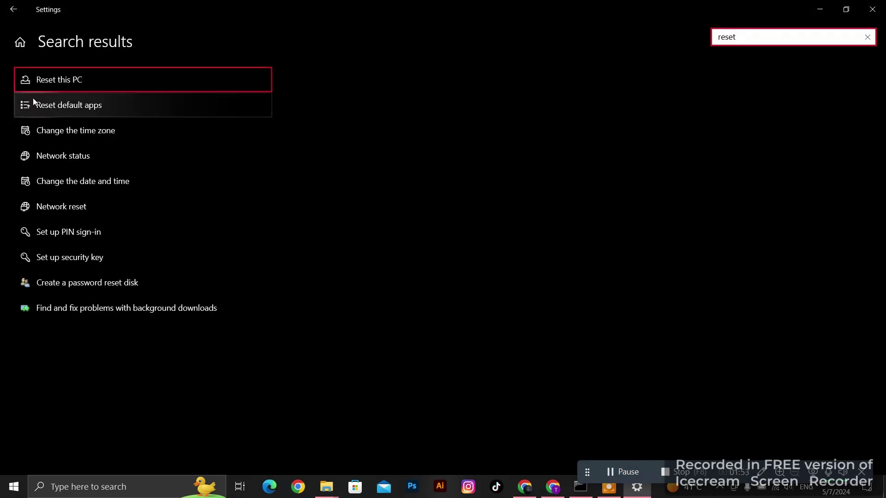
{"action": "left_click", "coordinate": [47, 81]}
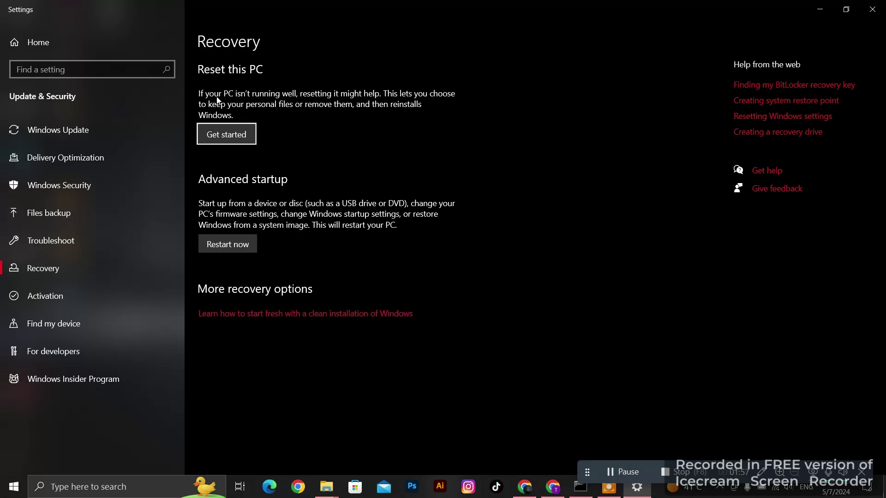
- Review the PC reset's reinstall choices with the Keep my files option, cancel the reset and close Settings
{"action": "left_click", "coordinate": [249, 139]}
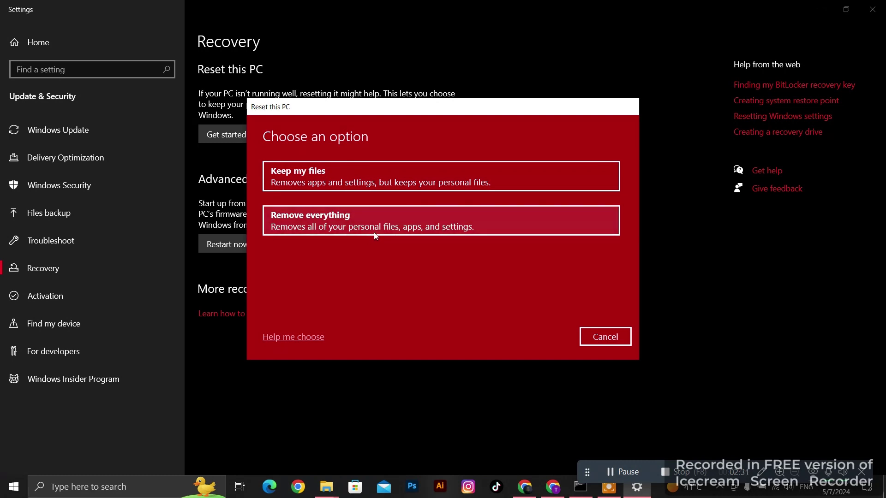
{"action": "left_click", "coordinate": [386, 182]}
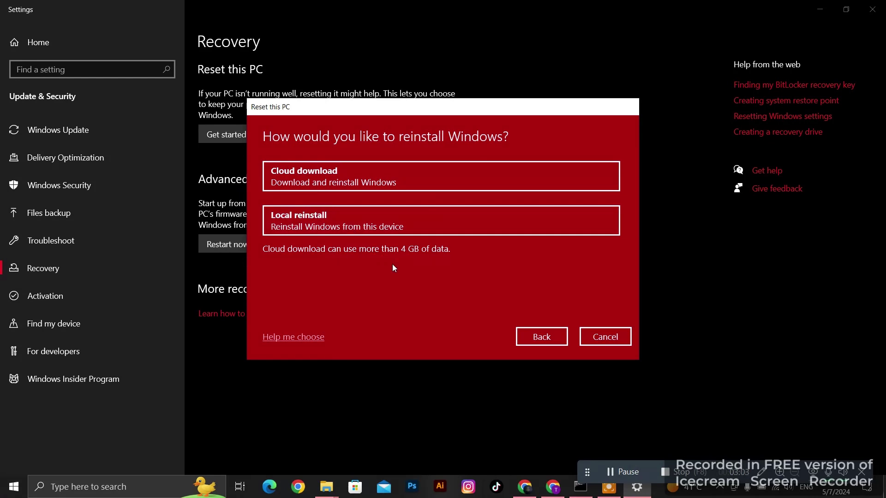
{"action": "left_click", "coordinate": [608, 338]}
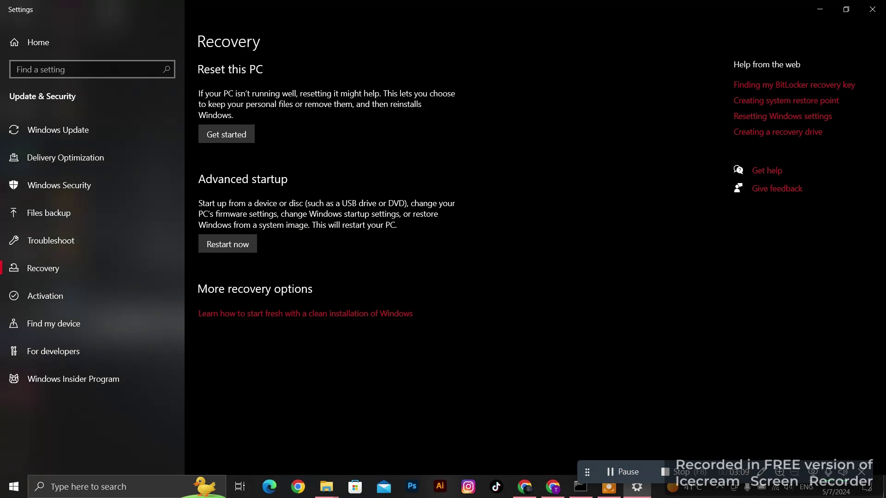
{"action": "left_click", "coordinate": [872, 10]}
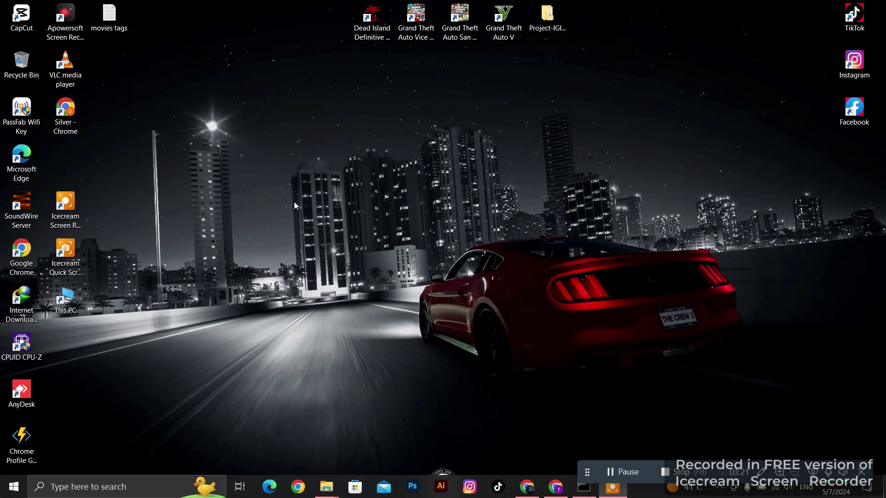
- Switch to Chrome to review the All in One Runtimes download page, and minimize the browser
{"action": "left_click", "coordinate": [556, 486]}
{"action": "scroll", "coordinate": [387, 387], "scroll_direction": "up", "scroll_amount": 9}
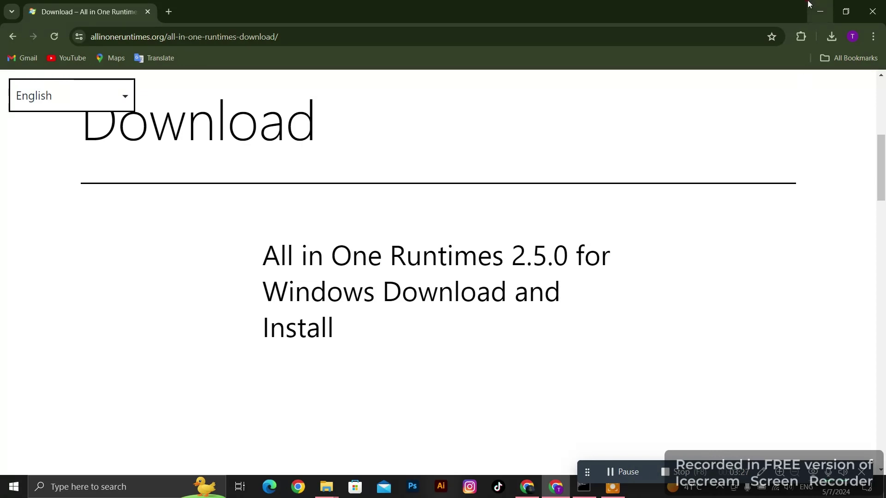
{"action": "left_click", "coordinate": [820, 11]}
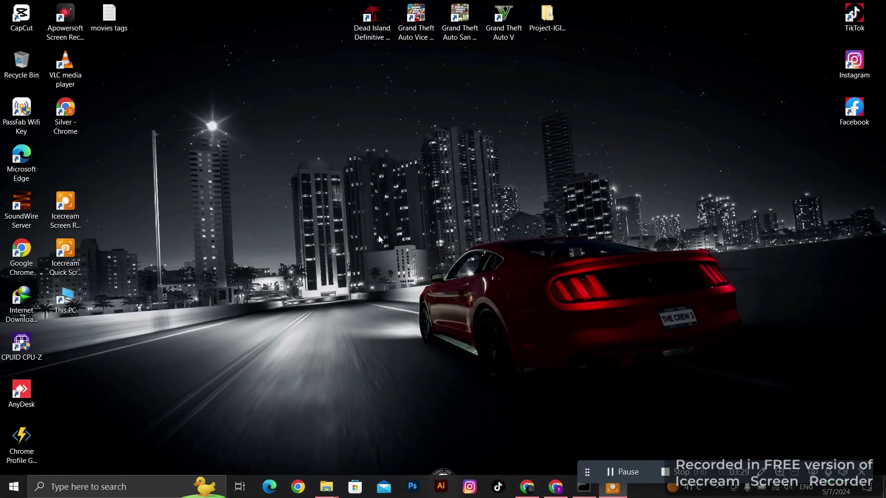